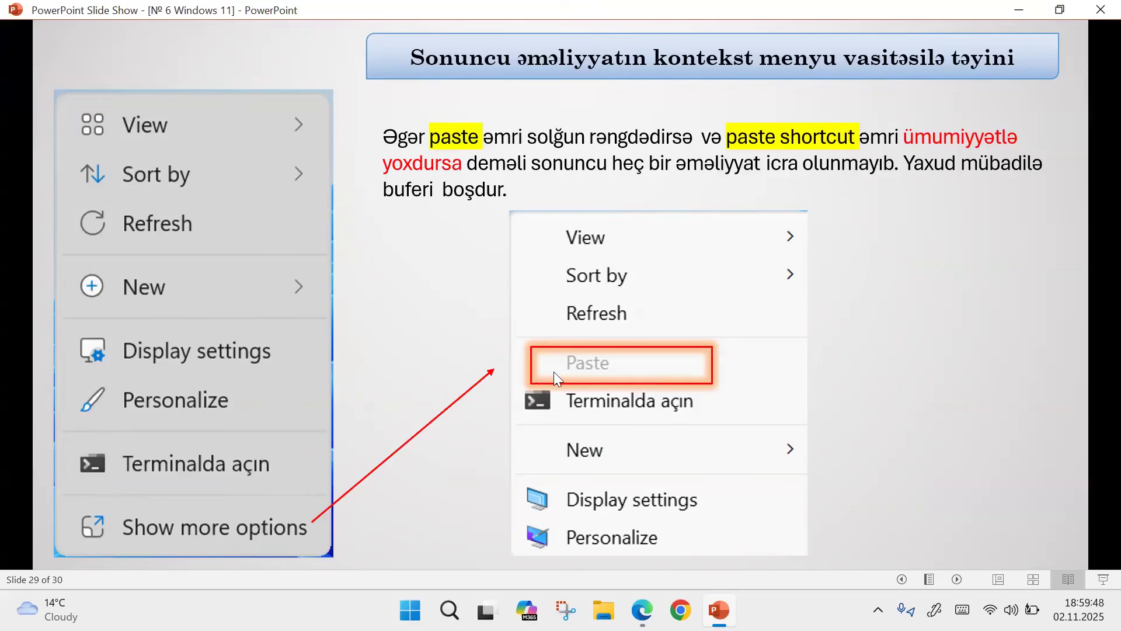
- Go back to slide 26 on the Clipboard, minimize the slide show and examine the desktop's context menu
{"action": "key", "text": "Left"}
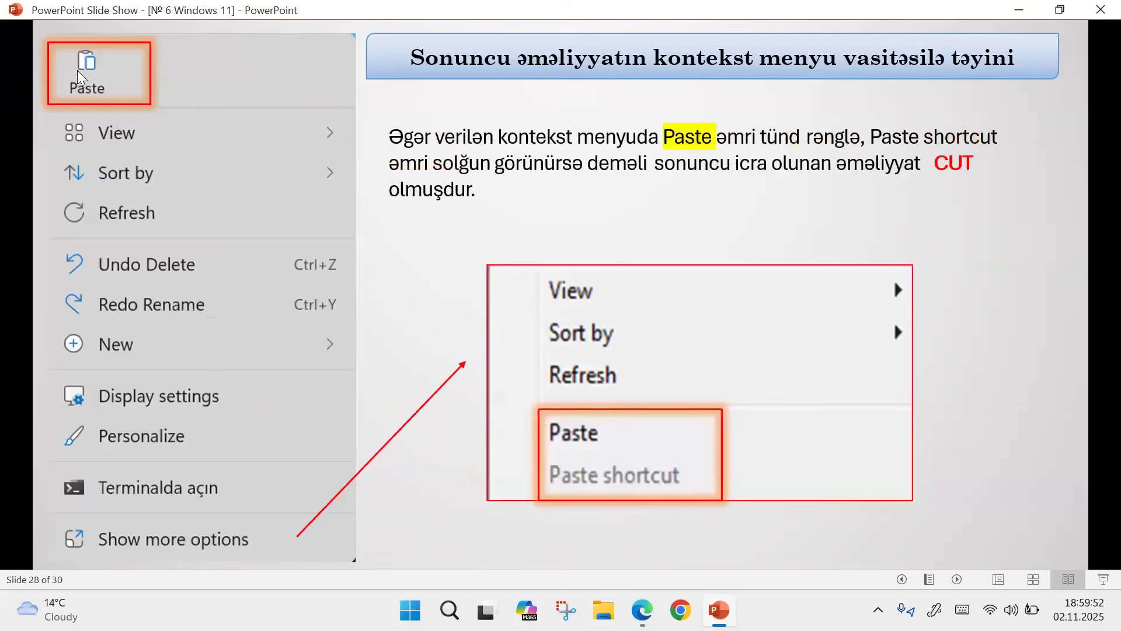
{"action": "key", "text": "Left"}
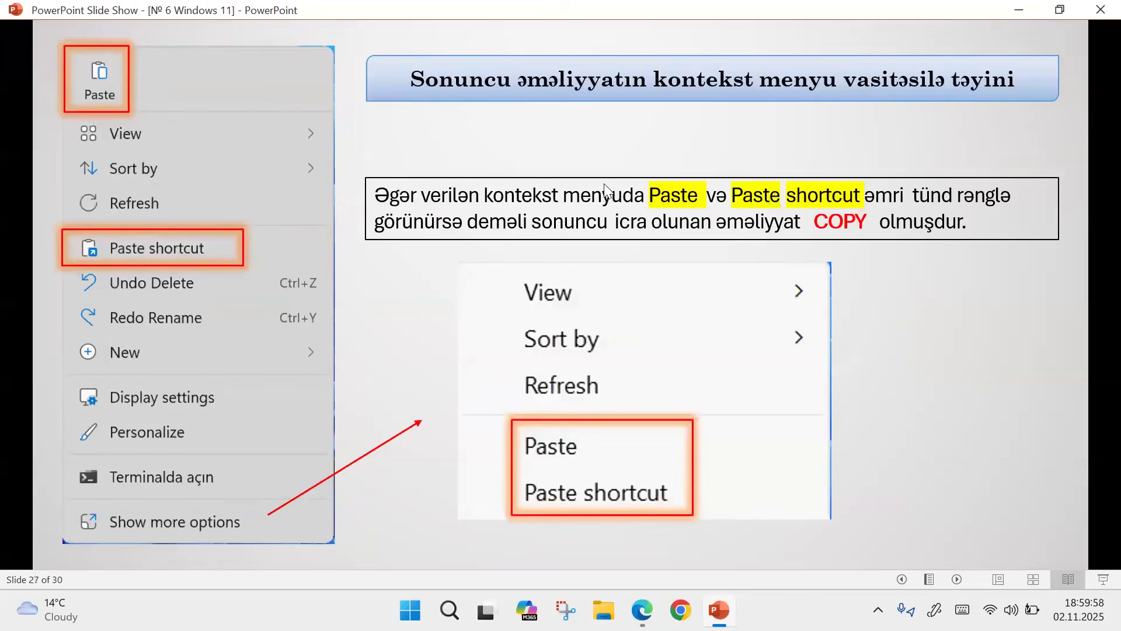
{"action": "key", "text": "Left"}
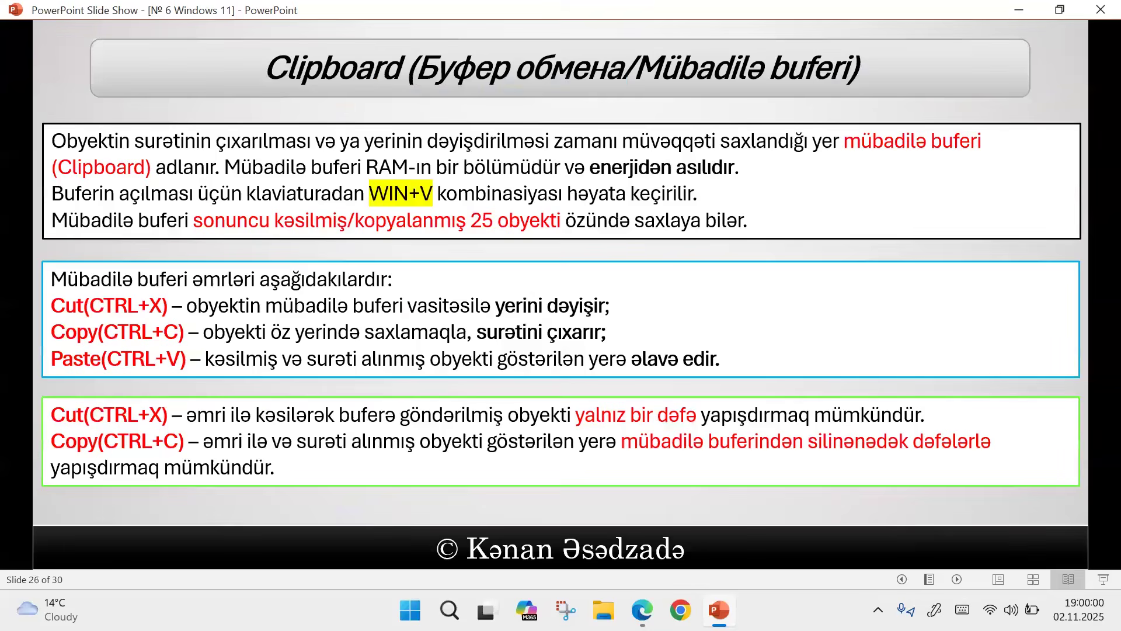
{"action": "left_click", "coordinate": [1015, 9]}
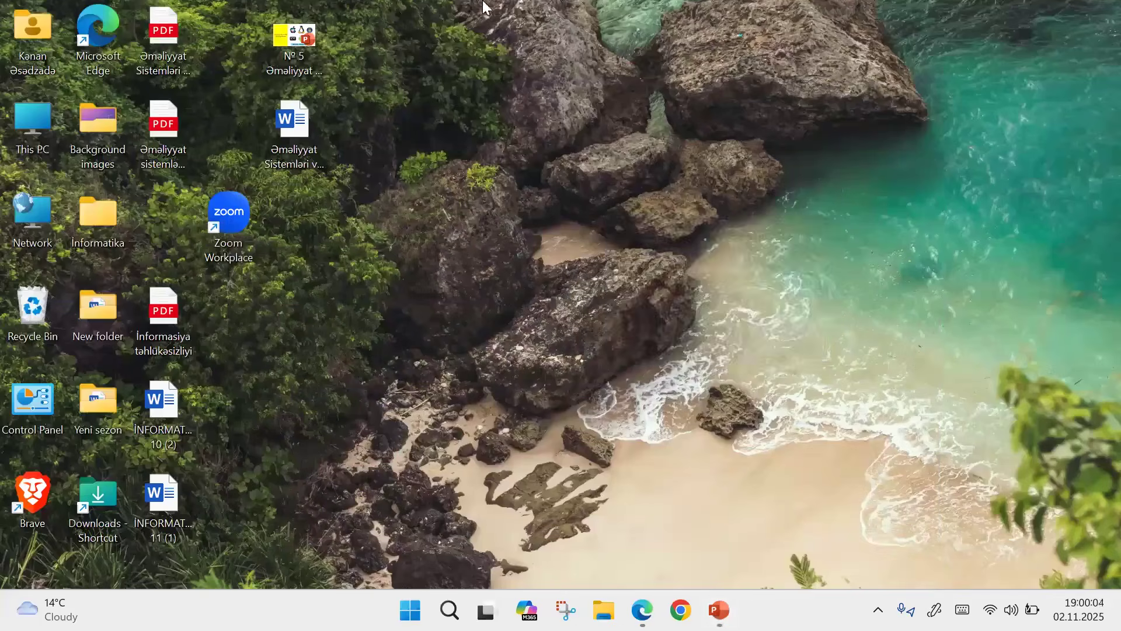
{"action": "right_click", "coordinate": [610, 72]}
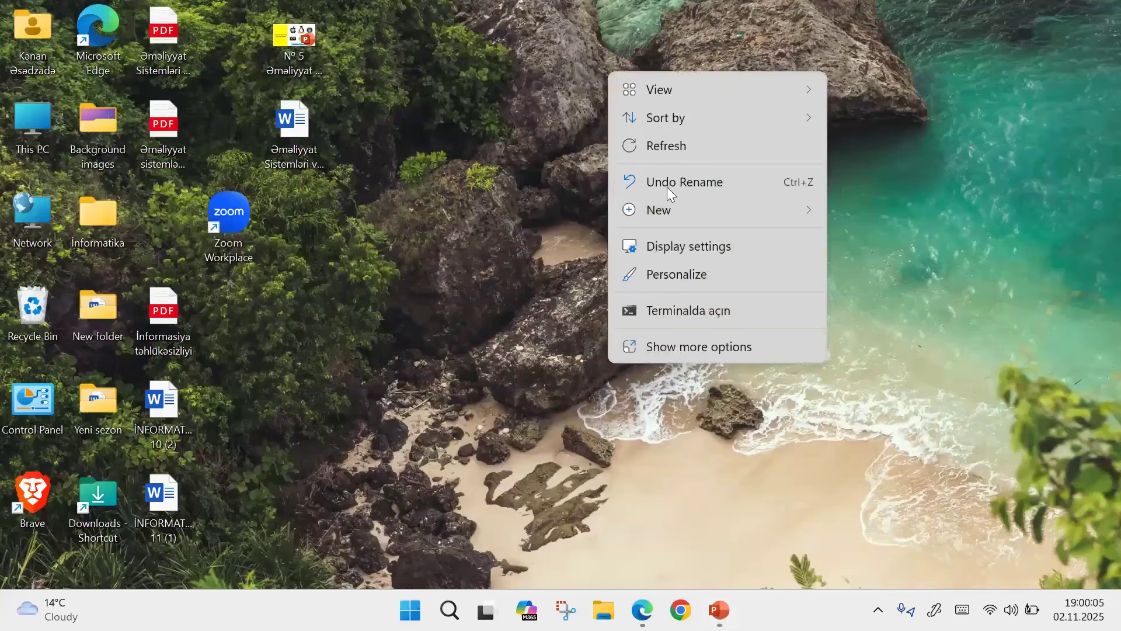
- Rename the desktop Word document "Əməliyyat Sistemləri və Windows 10" as "ertgeredügert"
{"action": "left_click", "coordinate": [305, 131]}
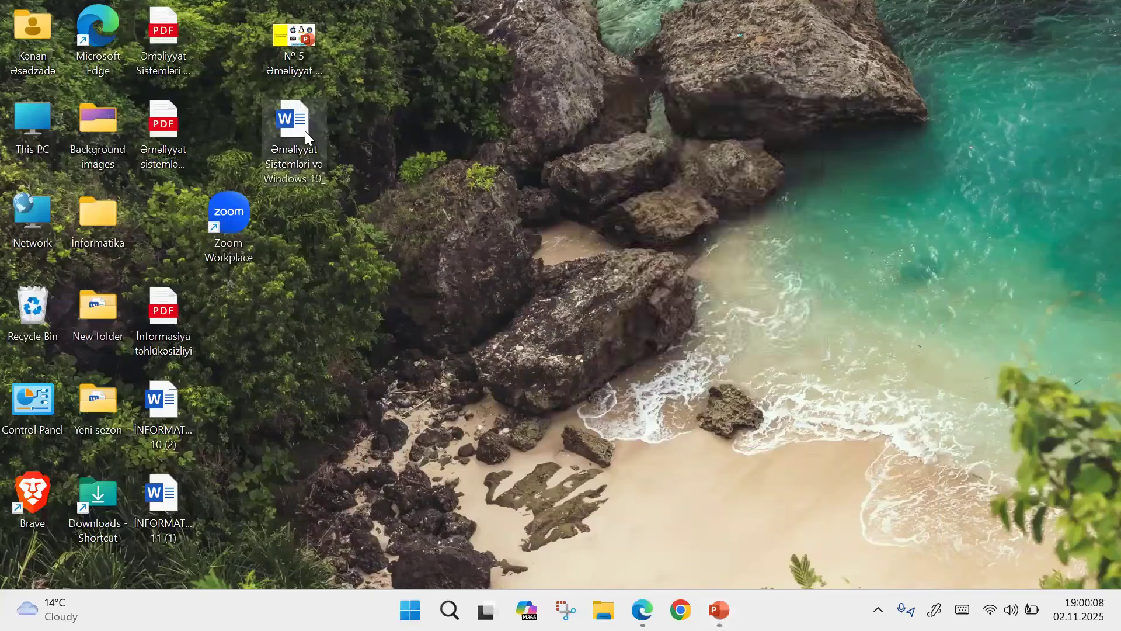
{"action": "key", "text": "F2"}
{"action": "type", "text": "ertgeredüg"}
{"action": "type", "text": "ert"}
{"action": "left_click", "coordinate": [387, 138]}
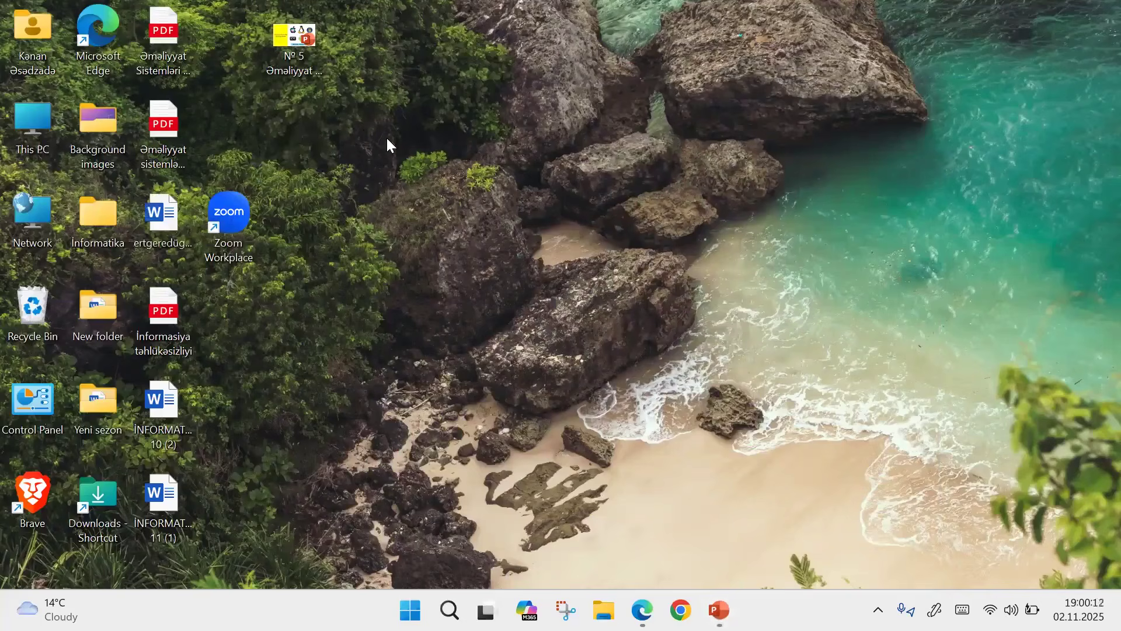
- Undo the last rename of the desktop Word document and check its name
{"action": "right_click", "coordinate": [390, 145]}
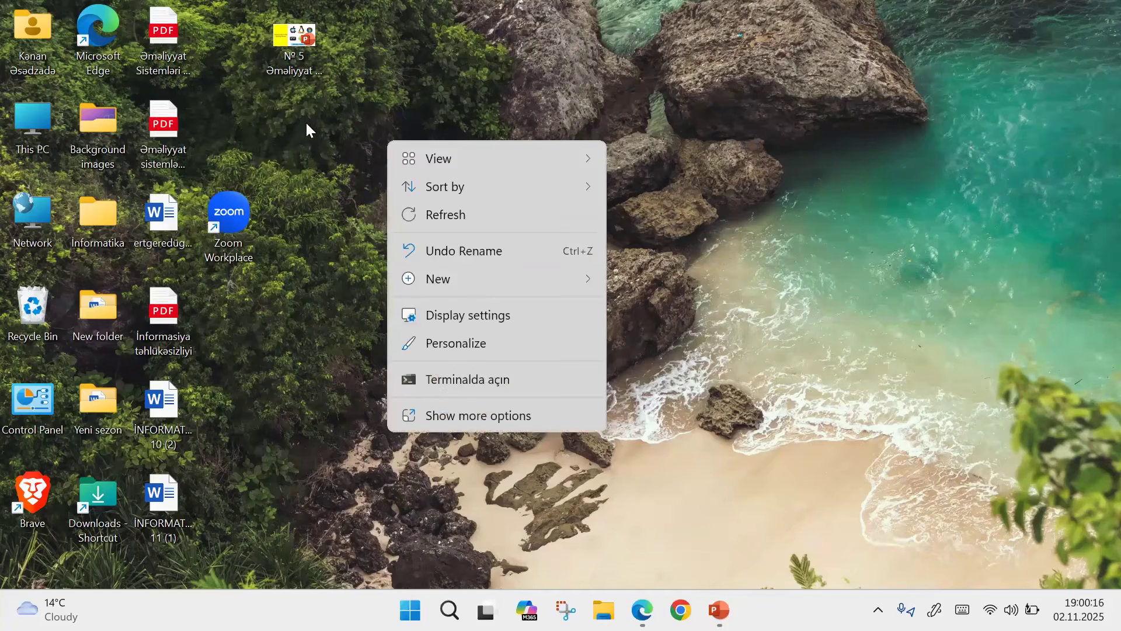
{"action": "left_click", "coordinate": [473, 254]}
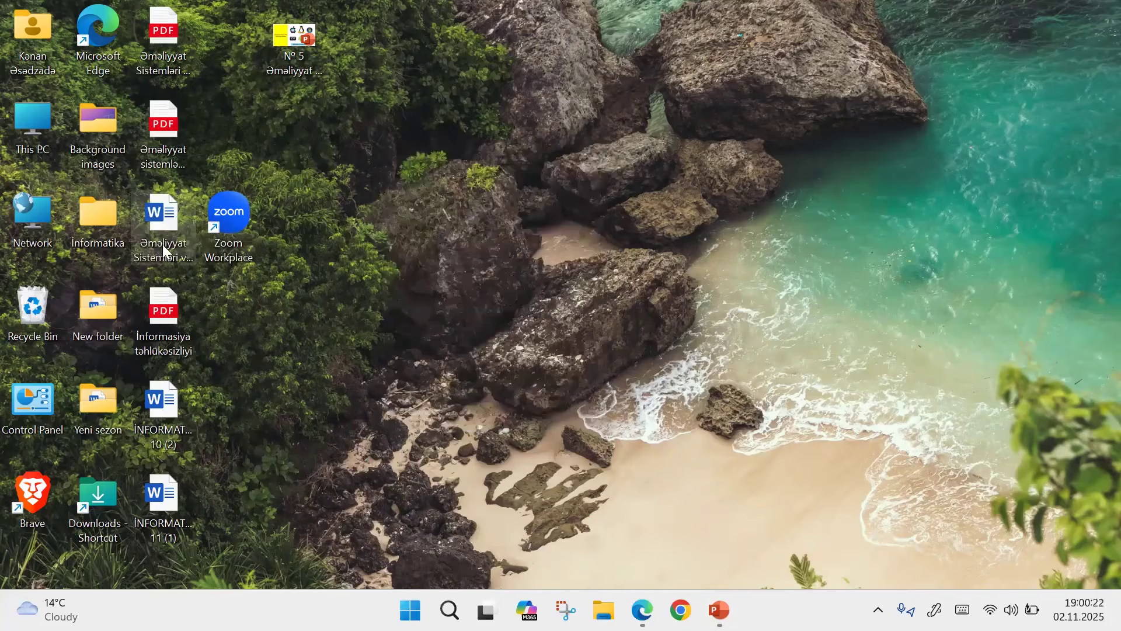
{"action": "mouse_move", "coordinate": [160, 245]}
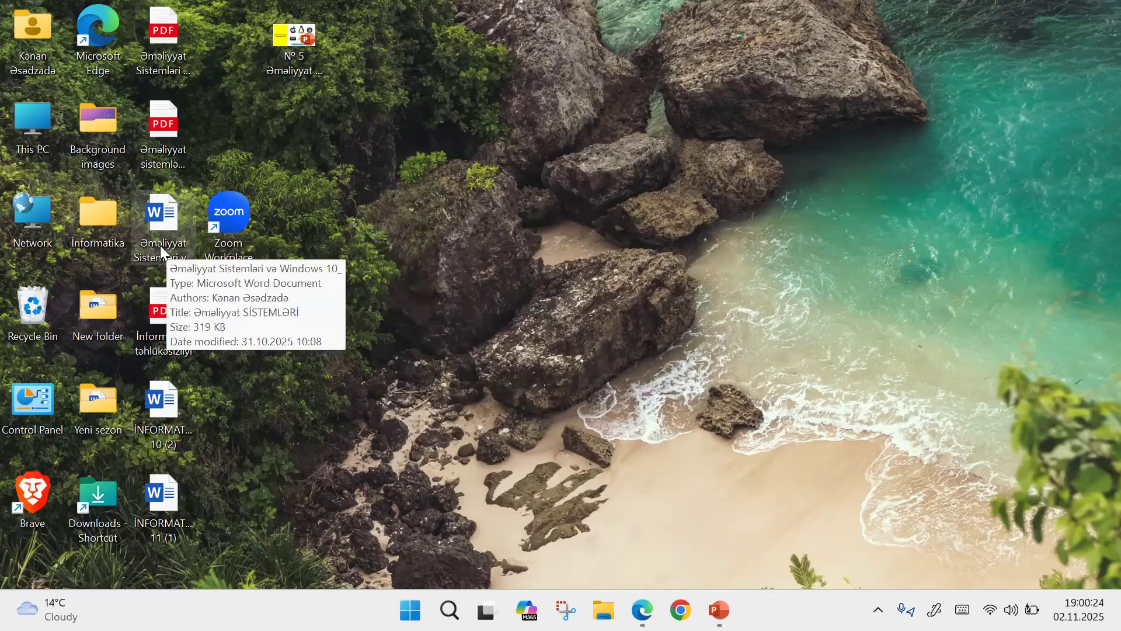
- Compare the desktop context menu's Undo, Redo and New commands with the explanation on slide 25 of the PowerPoint slide show
{"action": "right_click", "coordinate": [418, 187]}
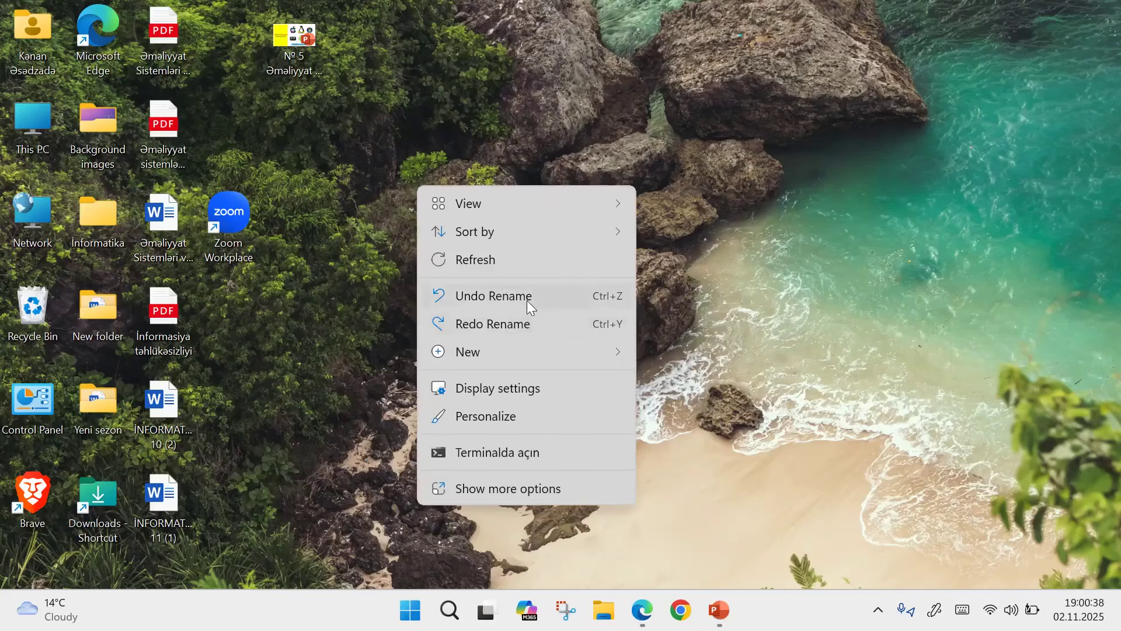
{"action": "mouse_move", "coordinate": [720, 609]}
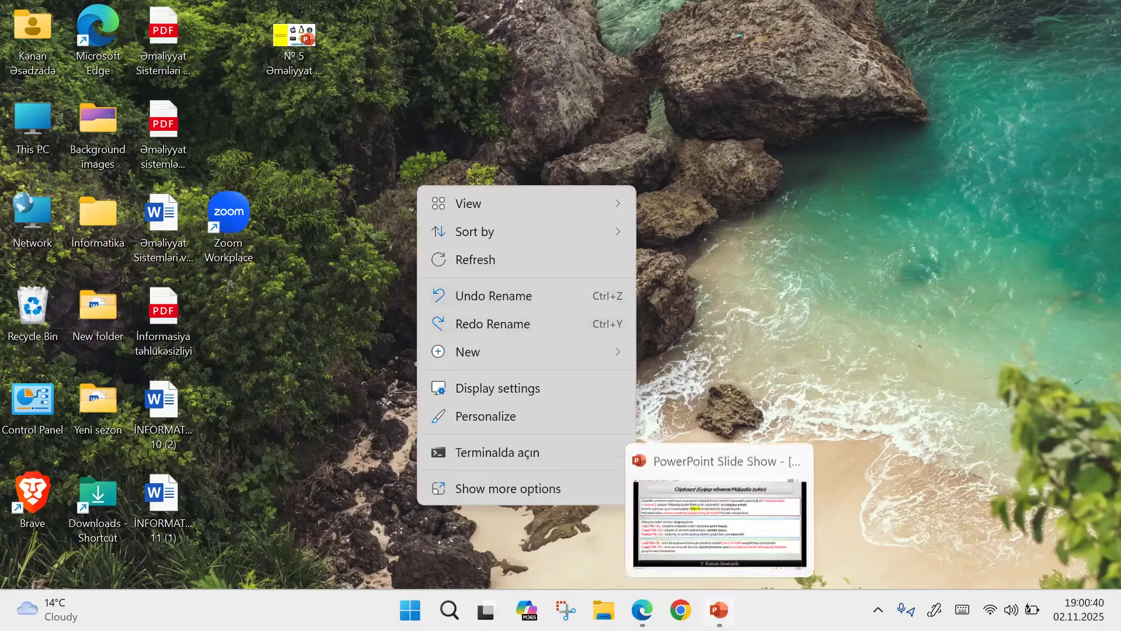
{"action": "left_click", "coordinate": [703, 522]}
{"action": "left_click", "coordinate": [608, 380]}
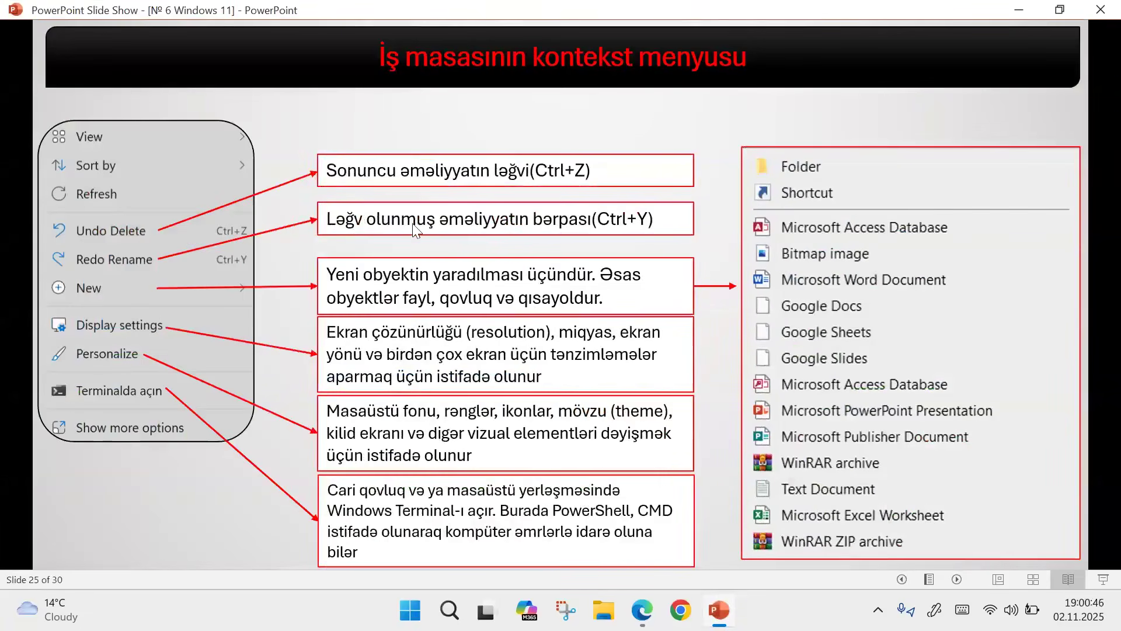
{"action": "left_click", "coordinate": [1019, 10]}
{"action": "right_click", "coordinate": [577, 151]}
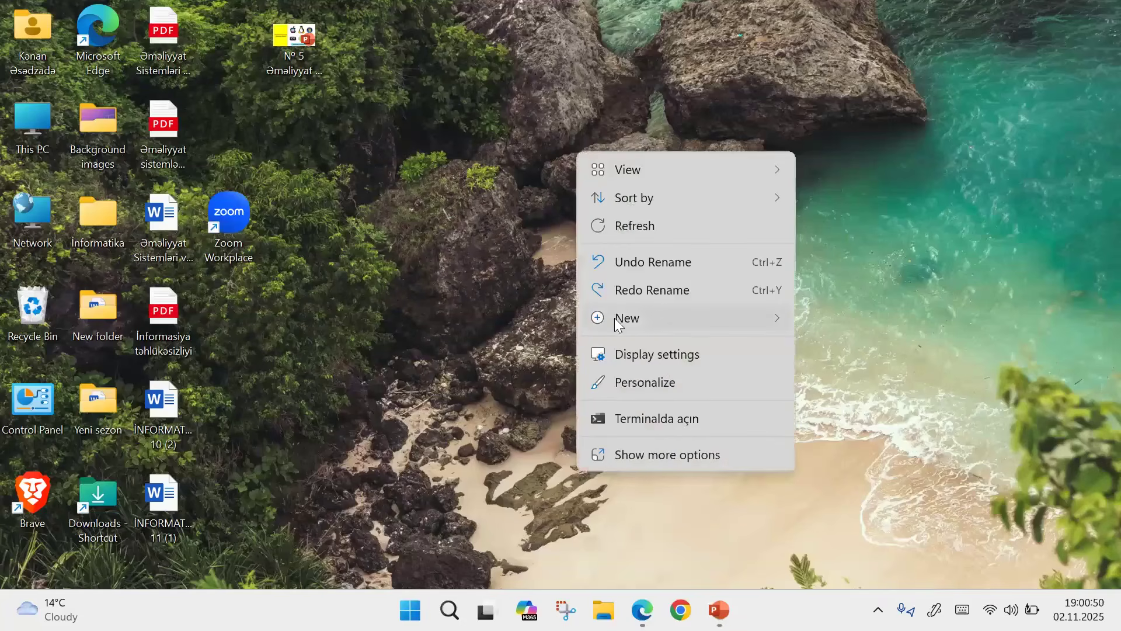
{"action": "mouse_move", "coordinate": [622, 318]}
- Return to the PowerPoint slide show and advance past the clipboard and paste slides to slide 30
{"action": "left_click", "coordinate": [720, 596]}
{"action": "left_click", "coordinate": [586, 345]}
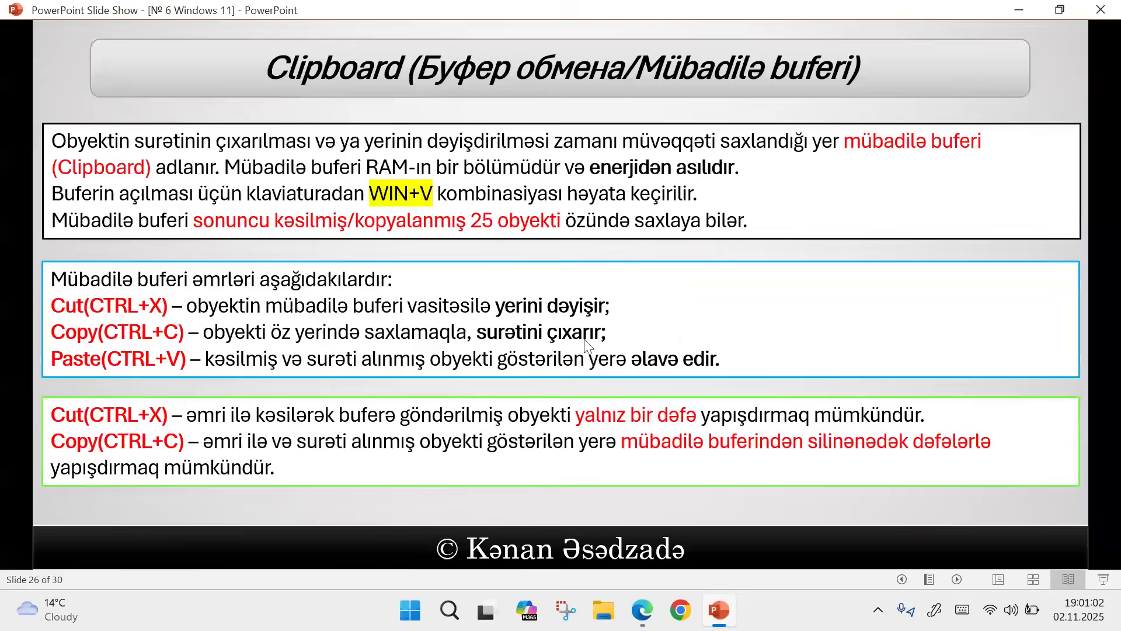
{"action": "left_click", "coordinate": [584, 338]}
{"action": "left_click", "coordinate": [583, 333]}
{"action": "left_click", "coordinate": [582, 331]}
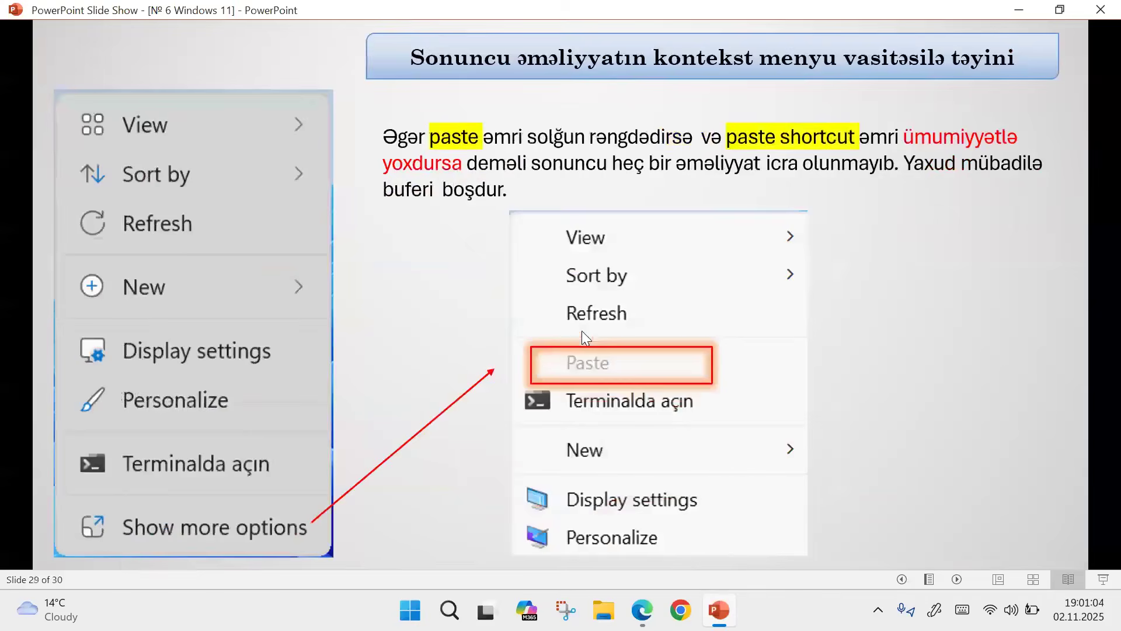
{"action": "left_click", "coordinate": [582, 330]}
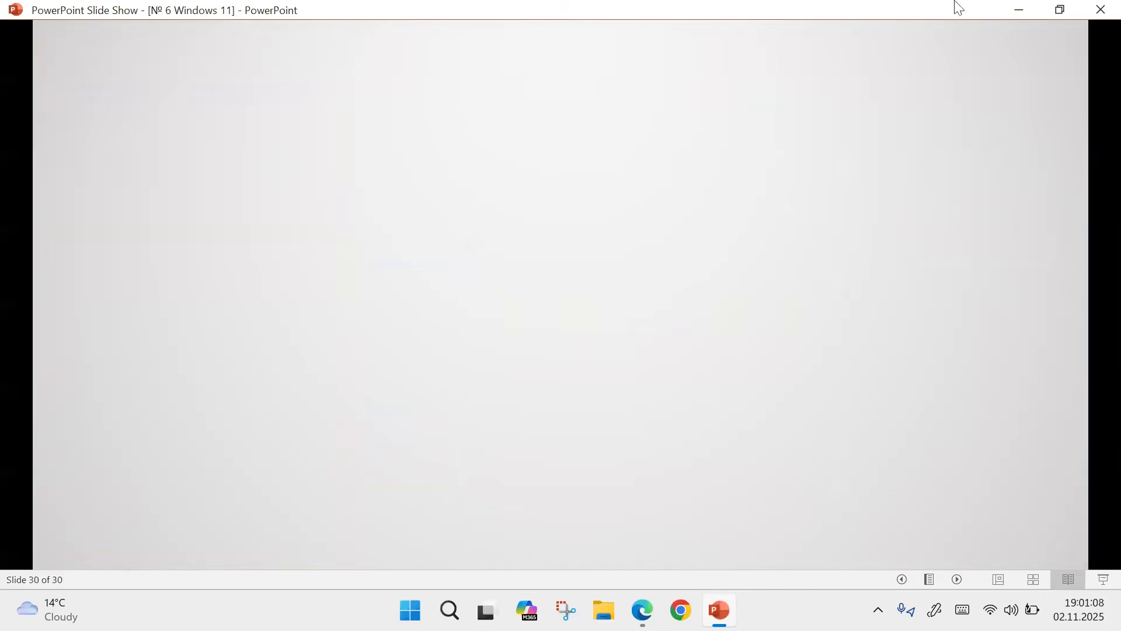
- Minimize the slide show and inspect the extended version of the desktop context menu
{"action": "left_click", "coordinate": [1019, 10]}
{"action": "right_click", "coordinate": [482, 227]}
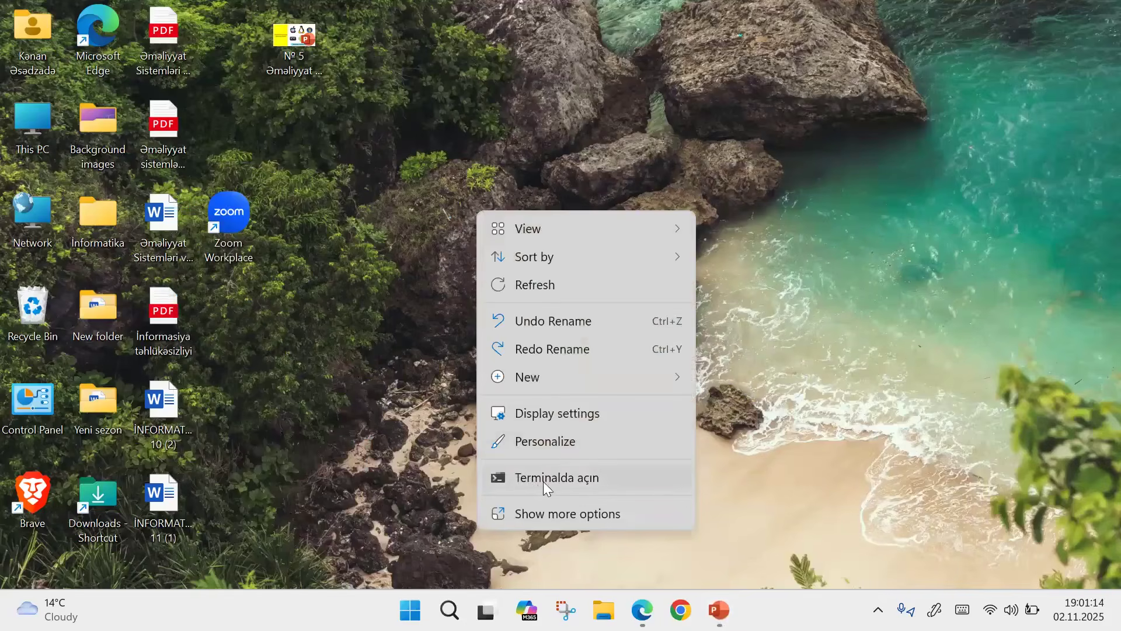
{"action": "left_click", "coordinate": [560, 514]}
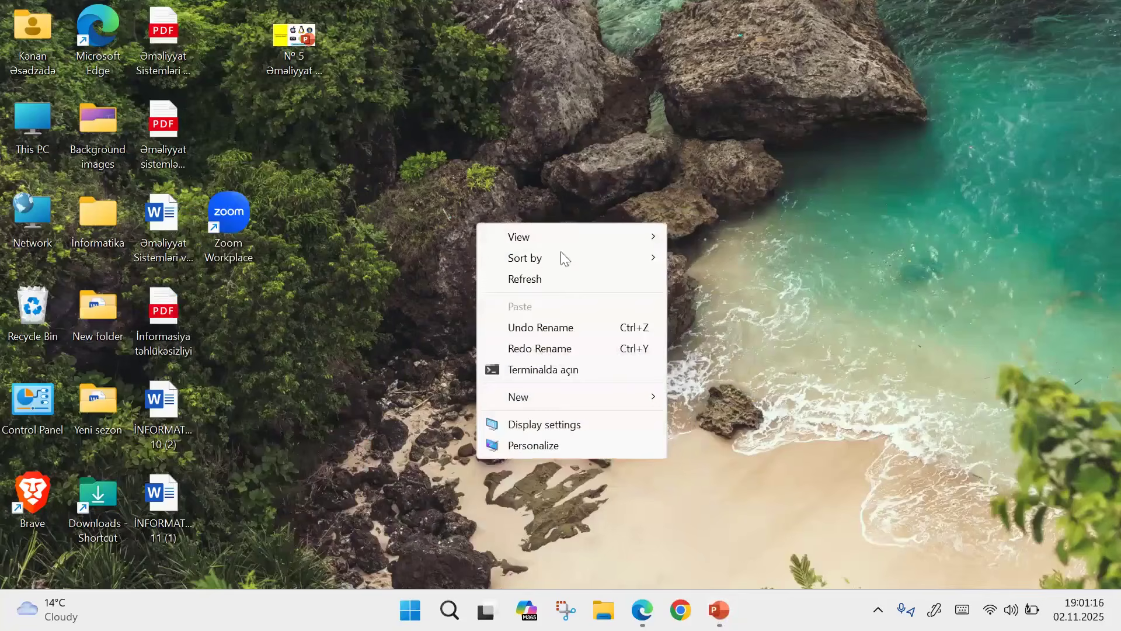
{"action": "left_click", "coordinate": [832, 188]}
{"action": "right_click", "coordinate": [708, 442]}
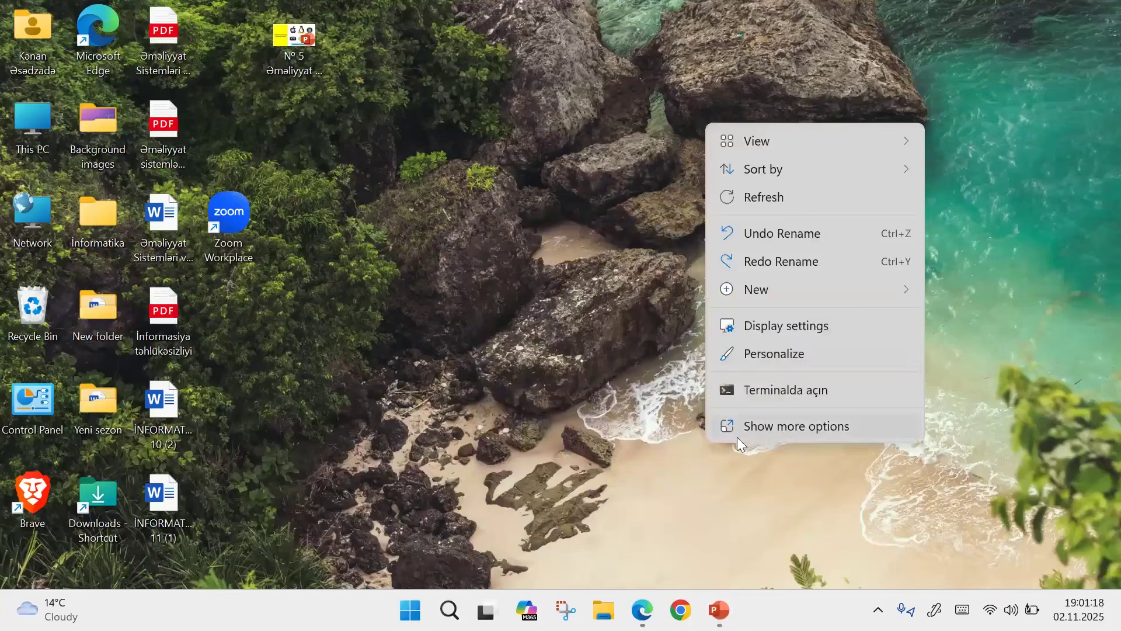
{"action": "left_click", "coordinate": [786, 428]}
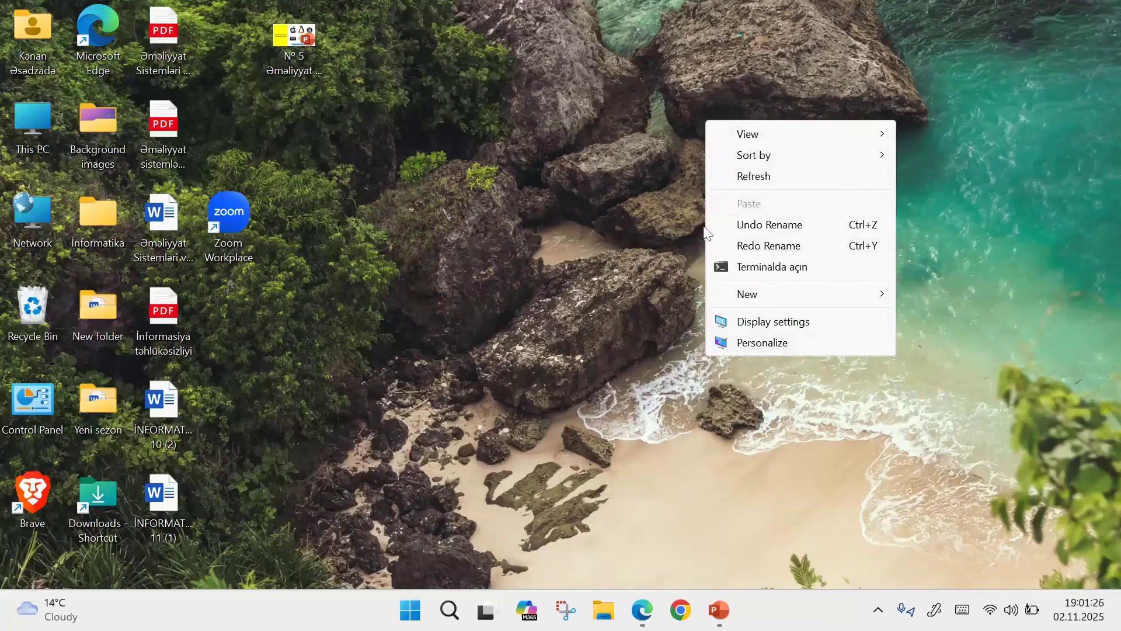
- Open the Windows display settings and lower the built-in display's brightness to a little under one third
{"action": "right_click", "coordinate": [467, 151]}
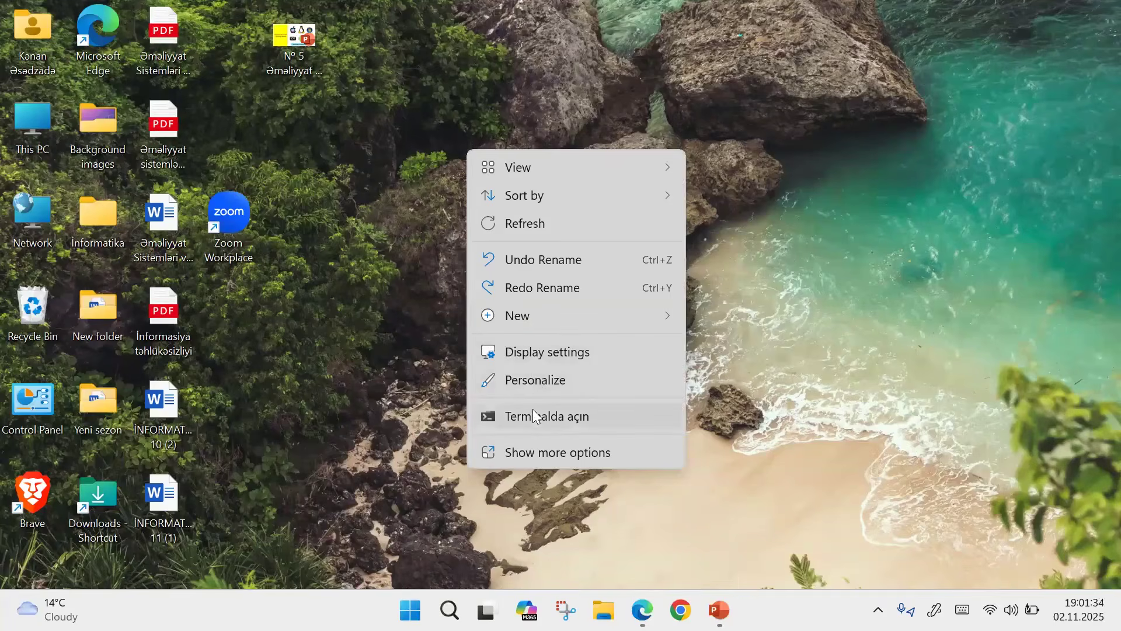
{"action": "left_click", "coordinate": [531, 352]}
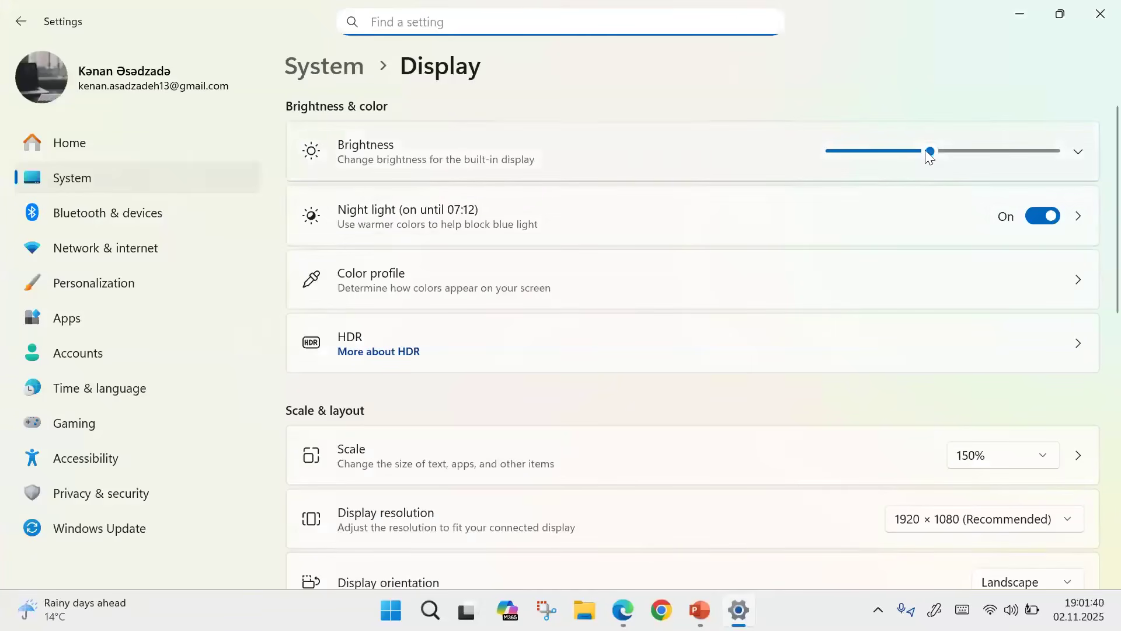
{"action": "mouse_move", "coordinate": [929, 154]}
{"action": "left_click_drag", "start_coordinate": [929, 154], "coordinate": [890, 152]}
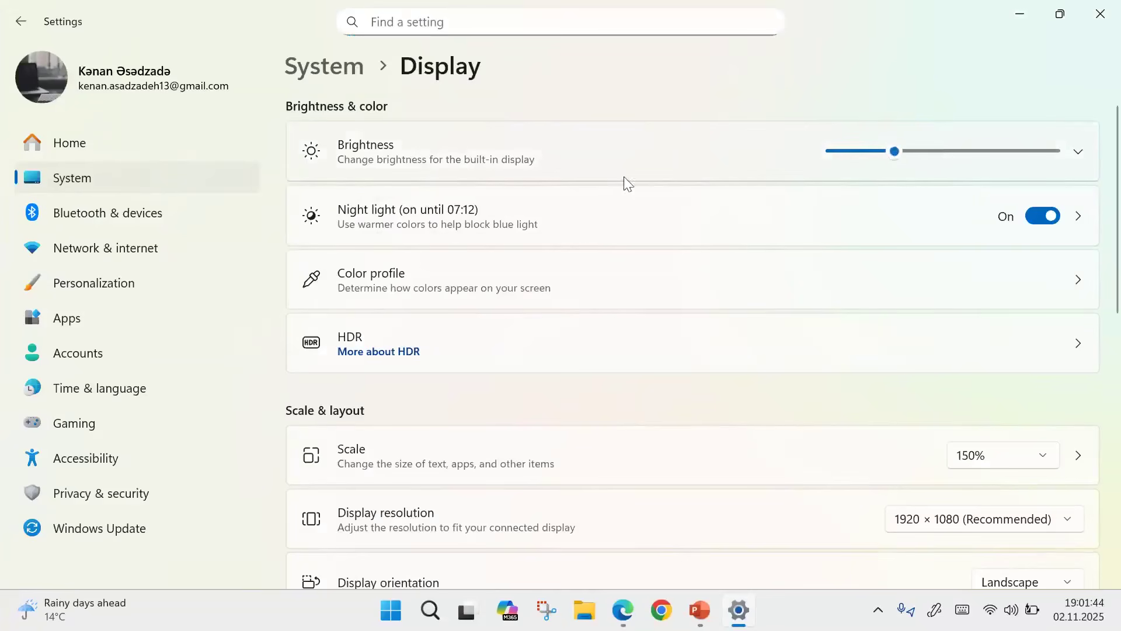
- Raise the night light strength slightly to about a quarter of its range, and return to the display settings
{"action": "left_click", "coordinate": [569, 220]}
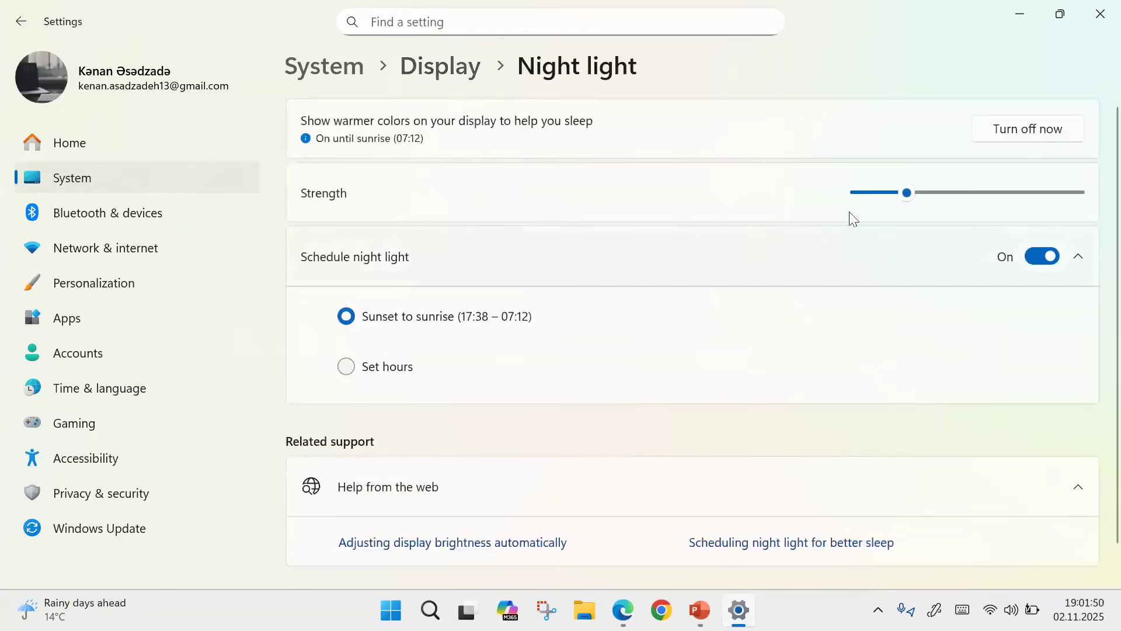
{"action": "left_click_drag", "start_coordinate": [909, 202], "coordinate": [909, 197]}
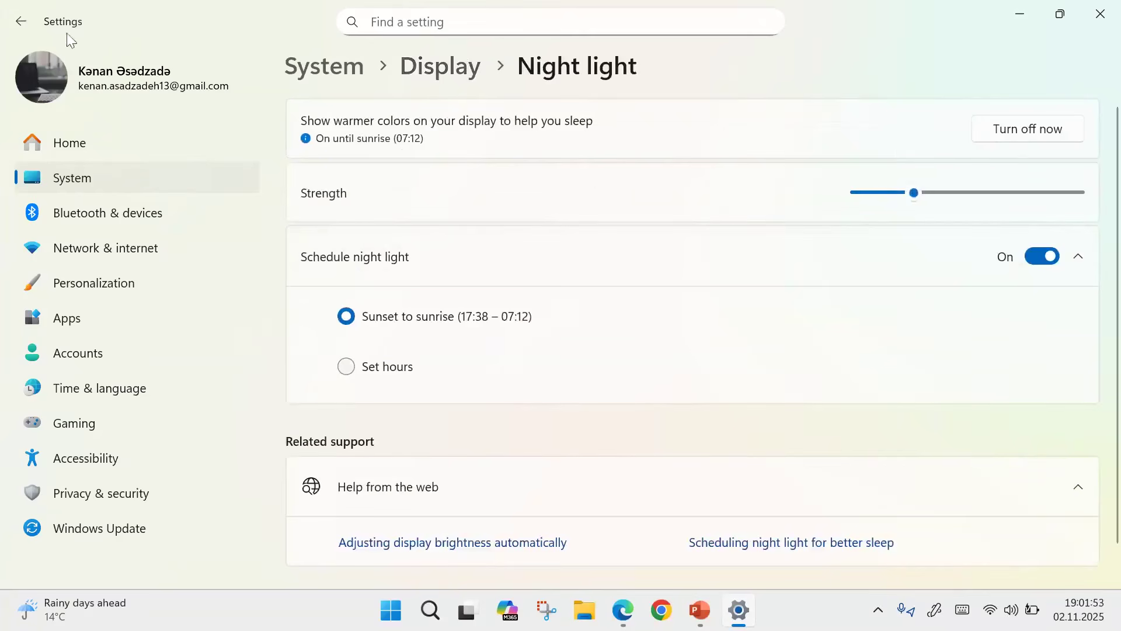
{"action": "left_click", "coordinate": [21, 22]}
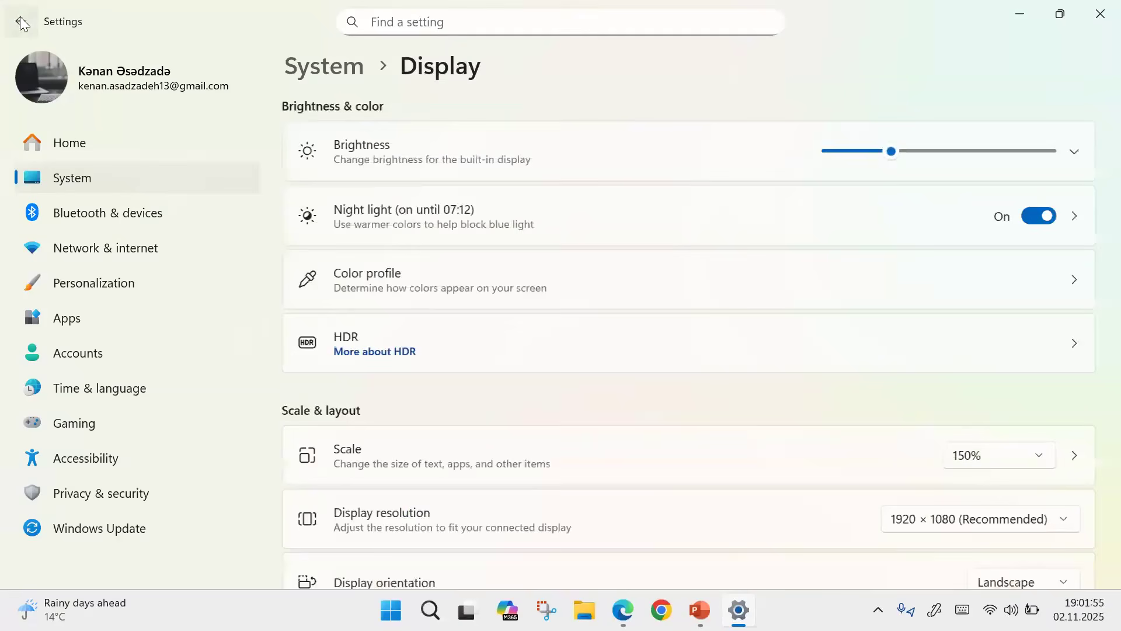
- Examine the color management settings and the option to add an HDR profile without choosing a file, and return to the display settings
{"action": "left_click", "coordinate": [439, 298]}
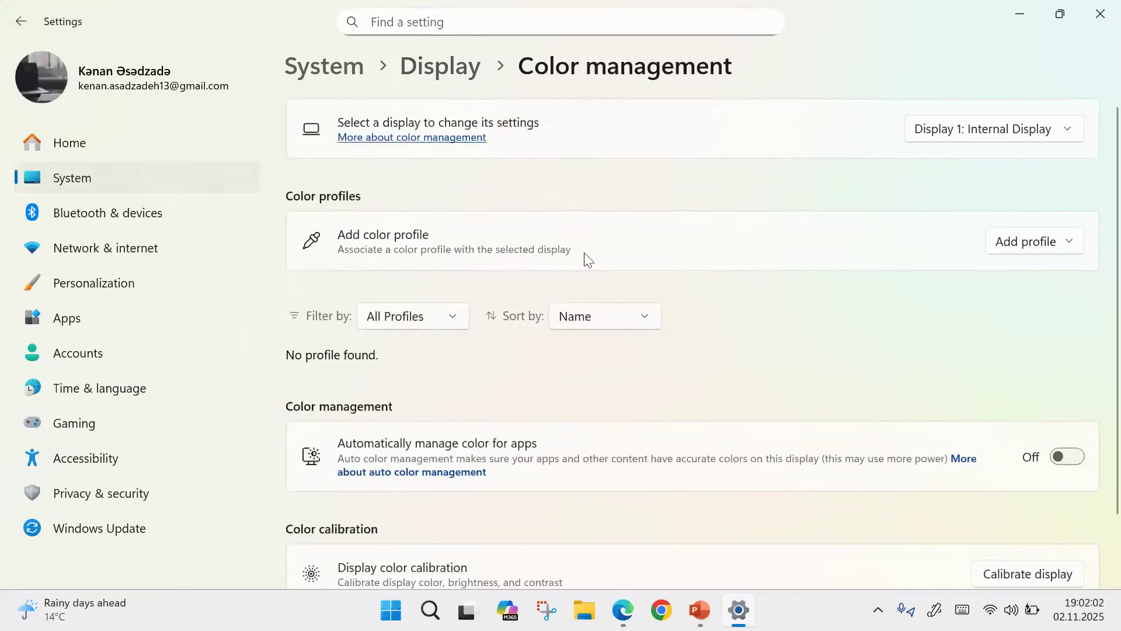
{"action": "left_click", "coordinate": [1039, 247]}
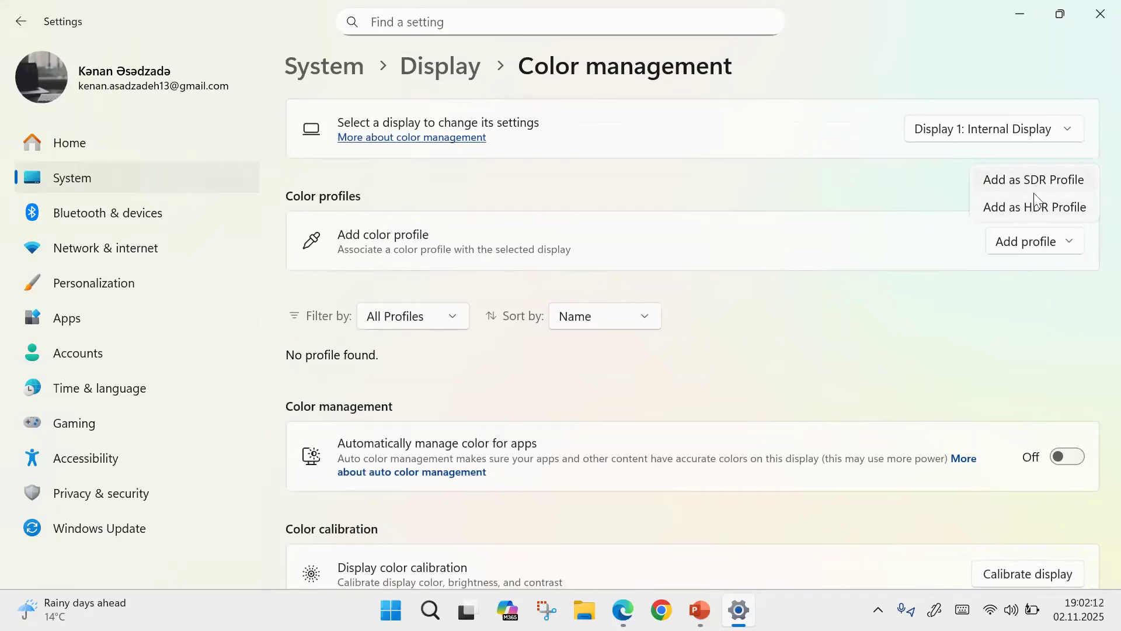
{"action": "left_click", "coordinate": [1038, 211]}
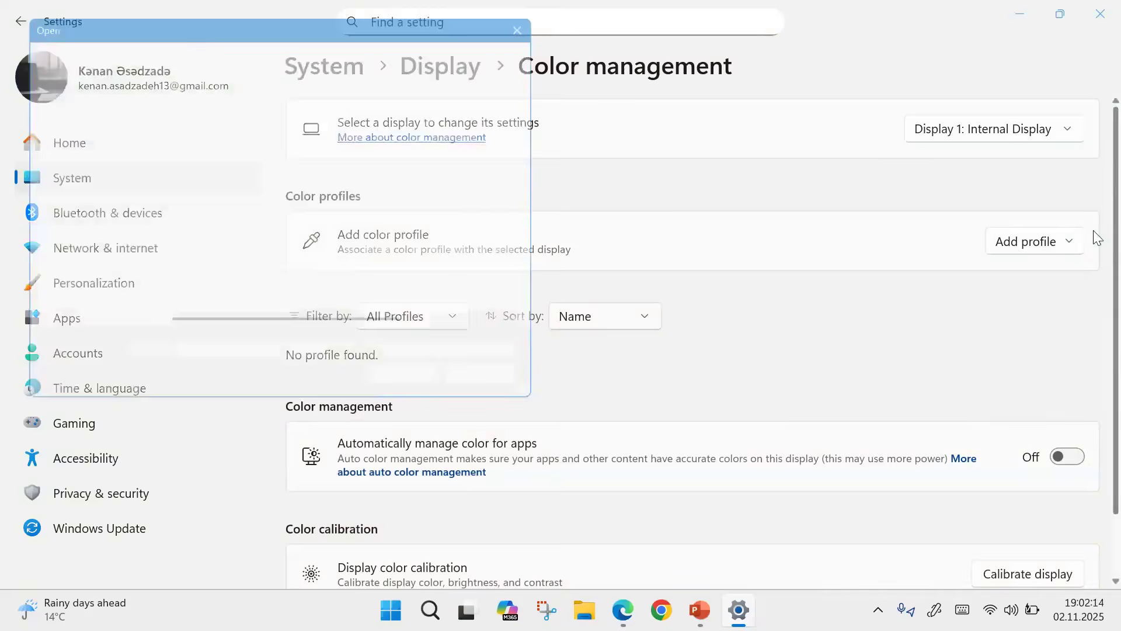
{"action": "left_click", "coordinate": [540, 12]}
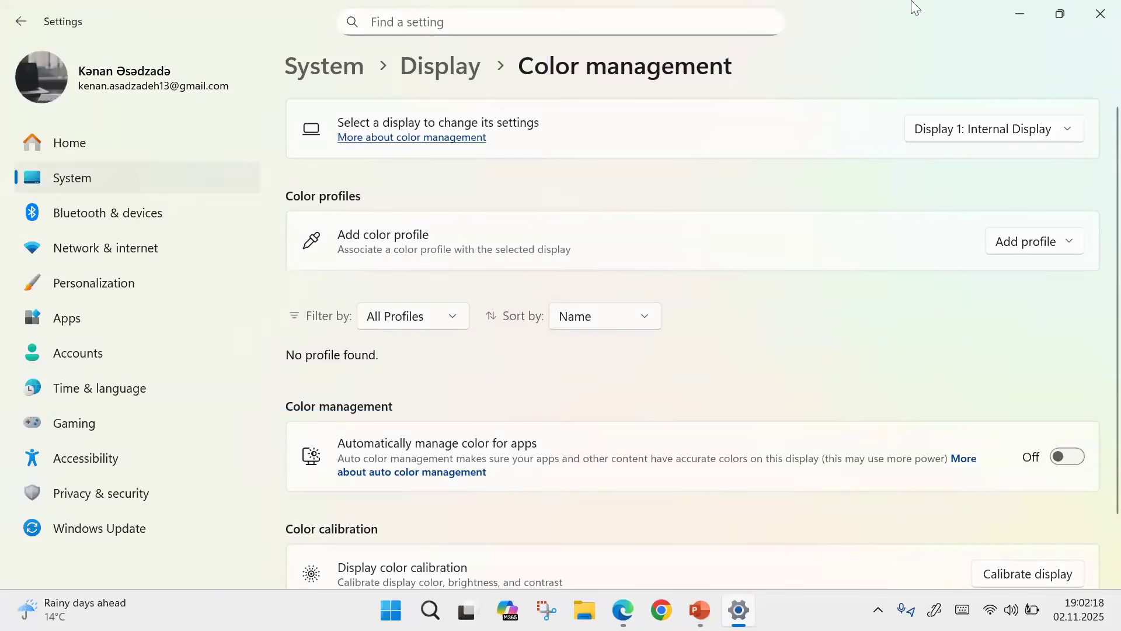
{"action": "left_click", "coordinate": [13, 25]}
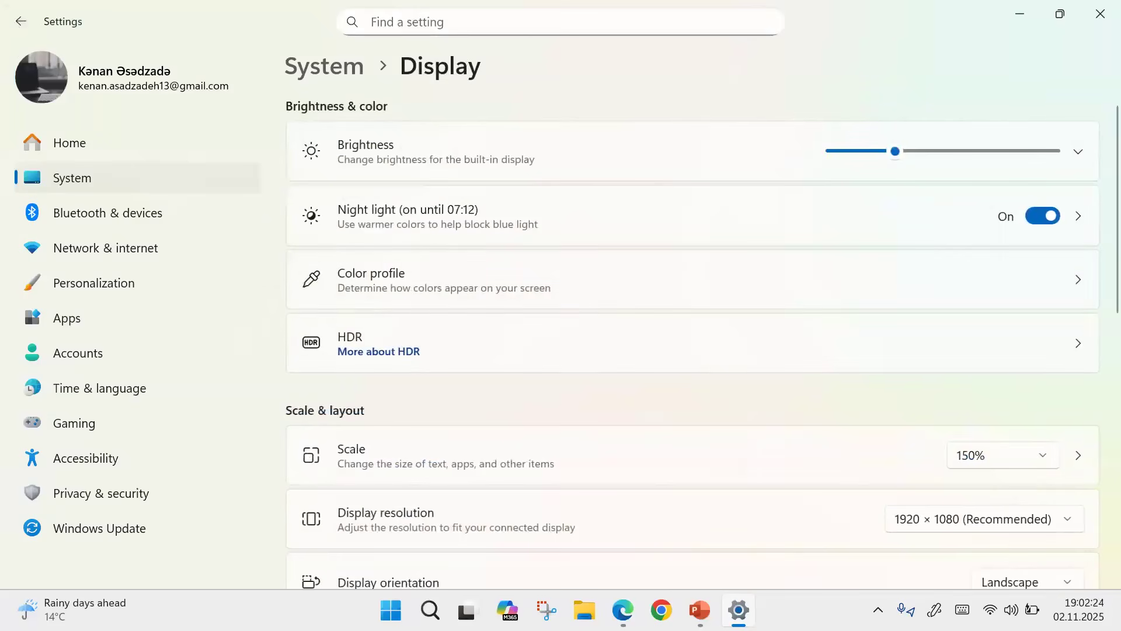
- Review slide 30 on display options in PowerPoint, return to Windows Settings and open the HDR page
{"action": "left_click", "coordinate": [706, 610]}
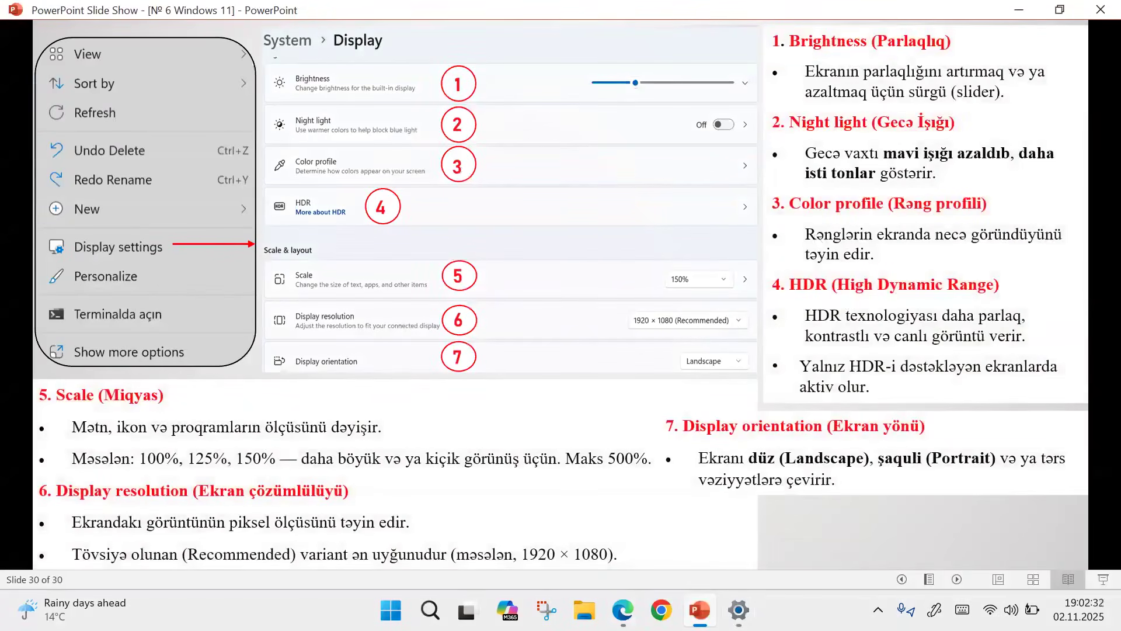
{"action": "left_click", "coordinate": [739, 610]}
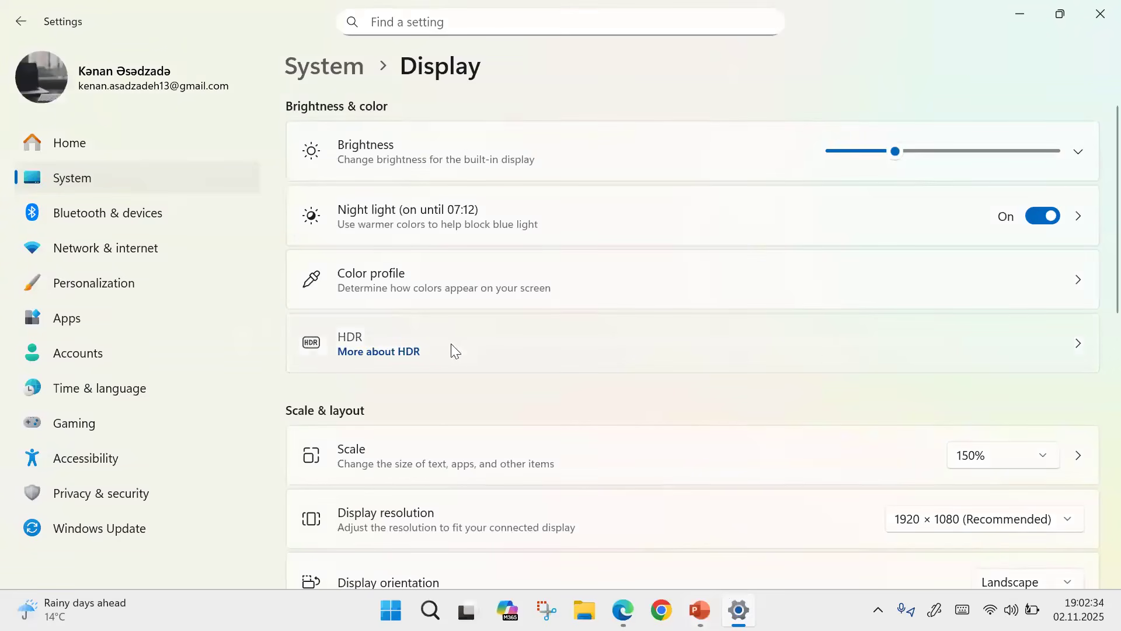
{"action": "left_click", "coordinate": [1004, 346]}
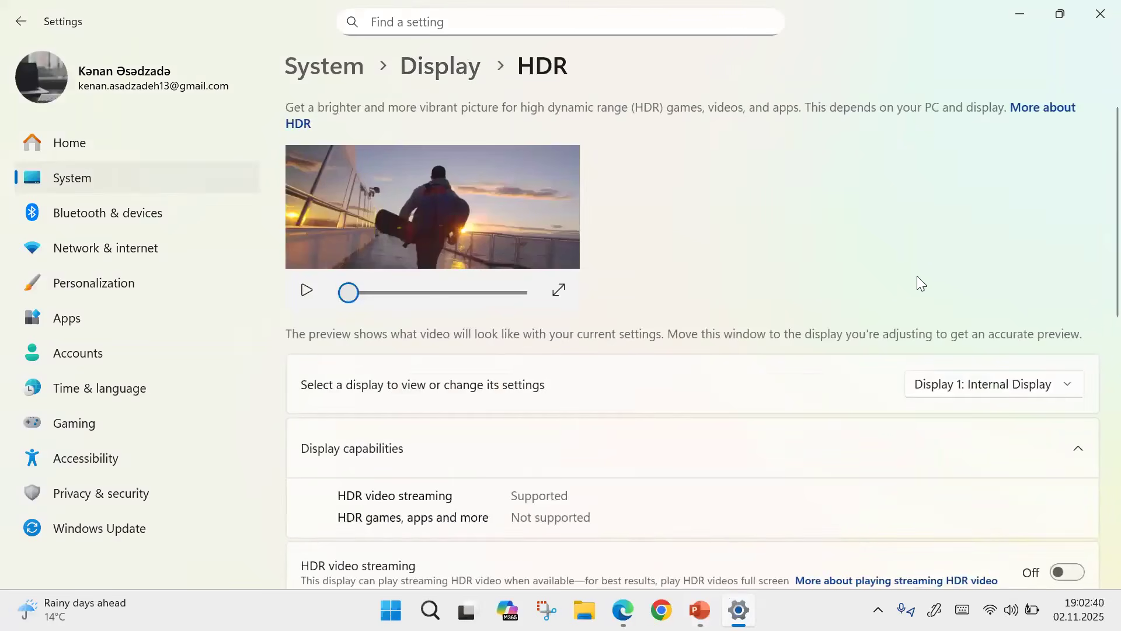
- Examine the HDR page's display capabilities, video streaming and calibration options, and return to the display settings
{"action": "scroll", "coordinate": [894, 279], "scroll_direction": "down", "scroll_amount": 3}
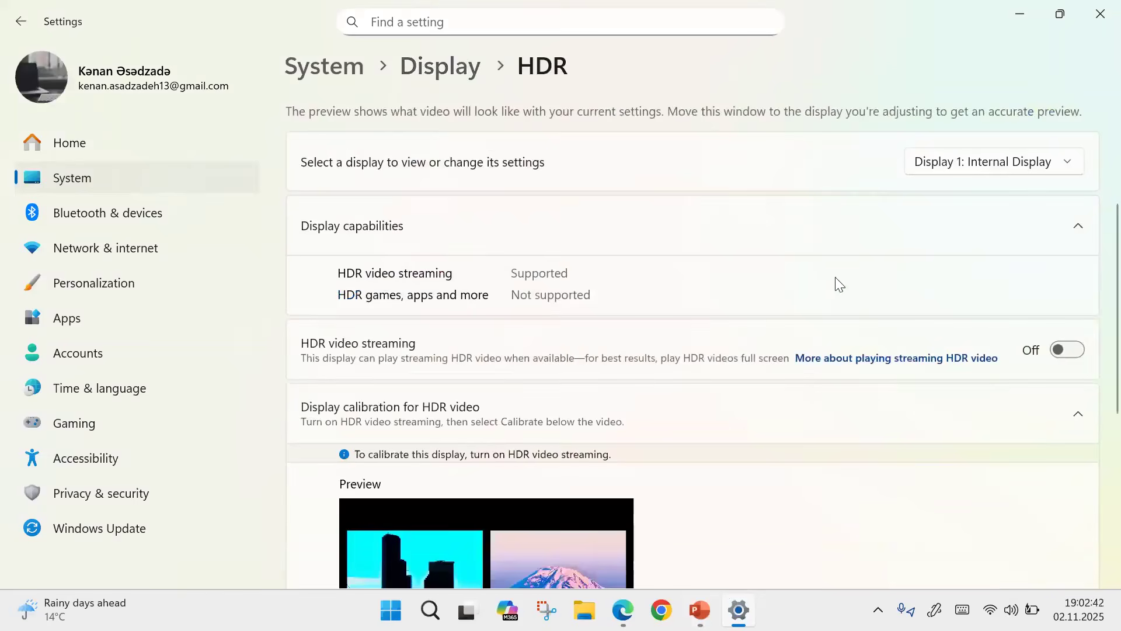
{"action": "scroll", "coordinate": [836, 279], "scroll_direction": "down", "scroll_amount": 3}
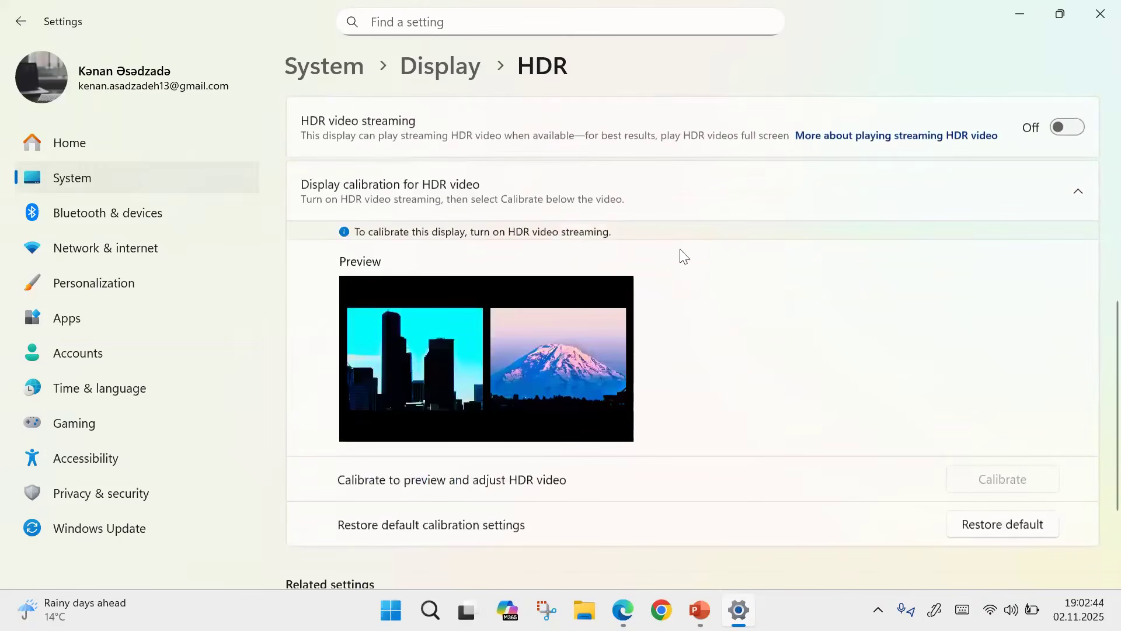
{"action": "left_click", "coordinate": [20, 27]}
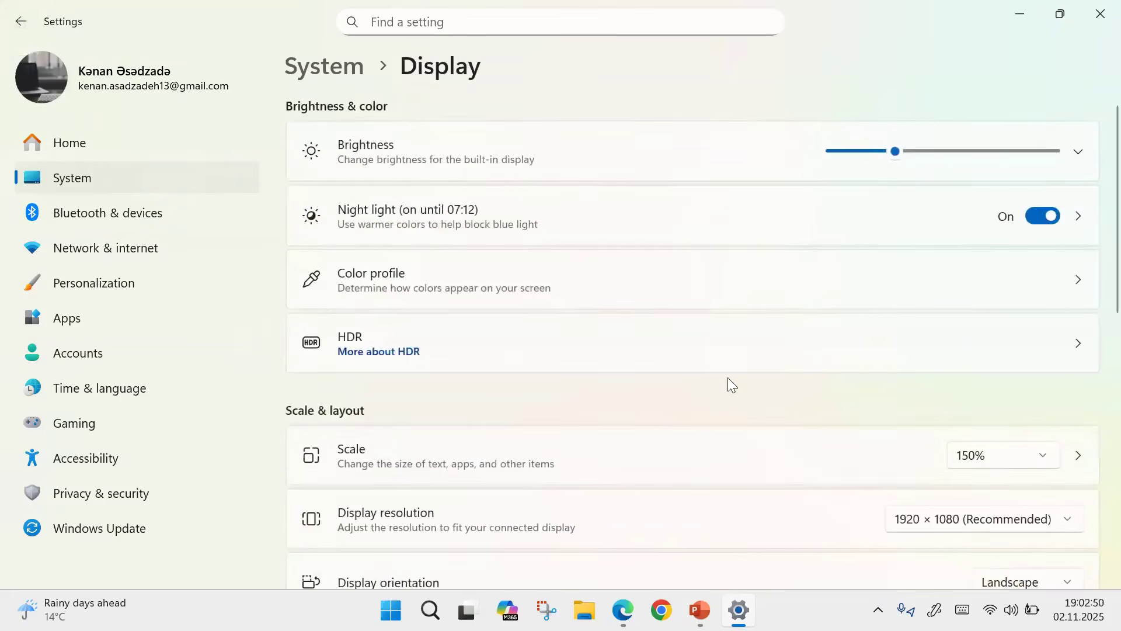
- Review the preset scale percentages without changing them, and inspect the custom scaling page and its related text size settings
{"action": "scroll", "coordinate": [728, 378], "scroll_direction": "down", "scroll_amount": 3}
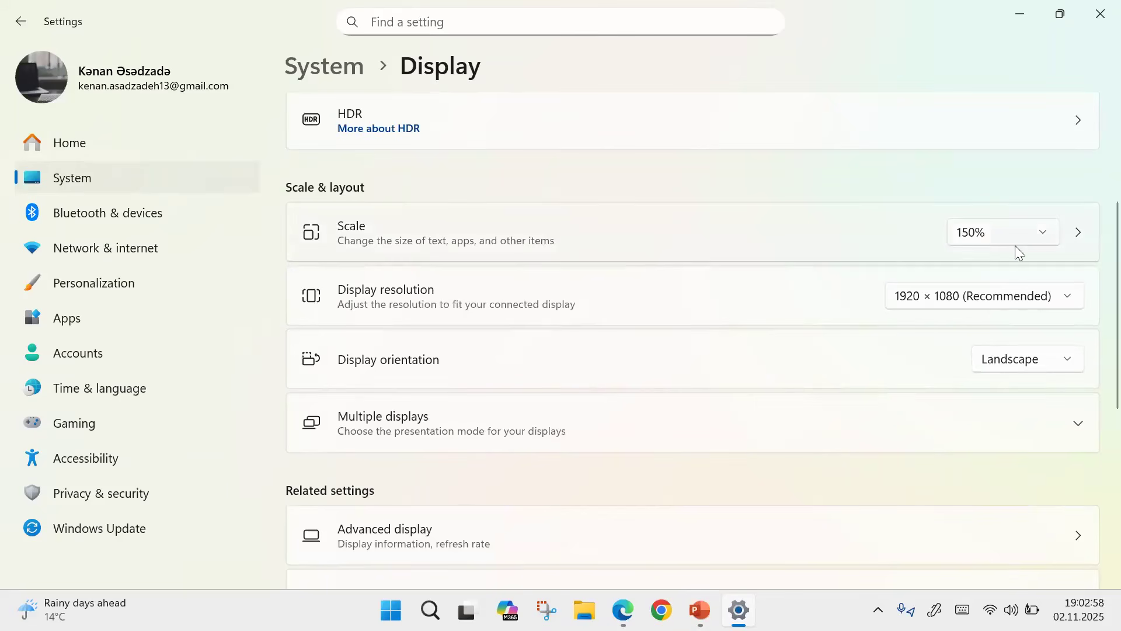
{"action": "left_click", "coordinate": [1045, 232]}
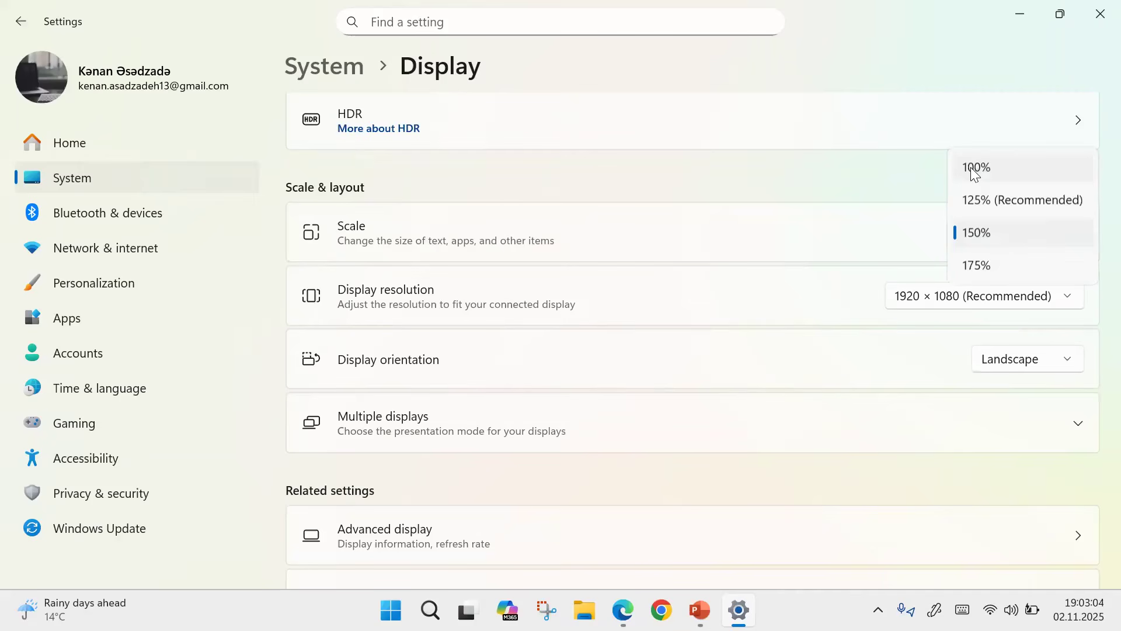
{"action": "left_click", "coordinate": [913, 244]}
{"action": "left_click", "coordinate": [1081, 236]}
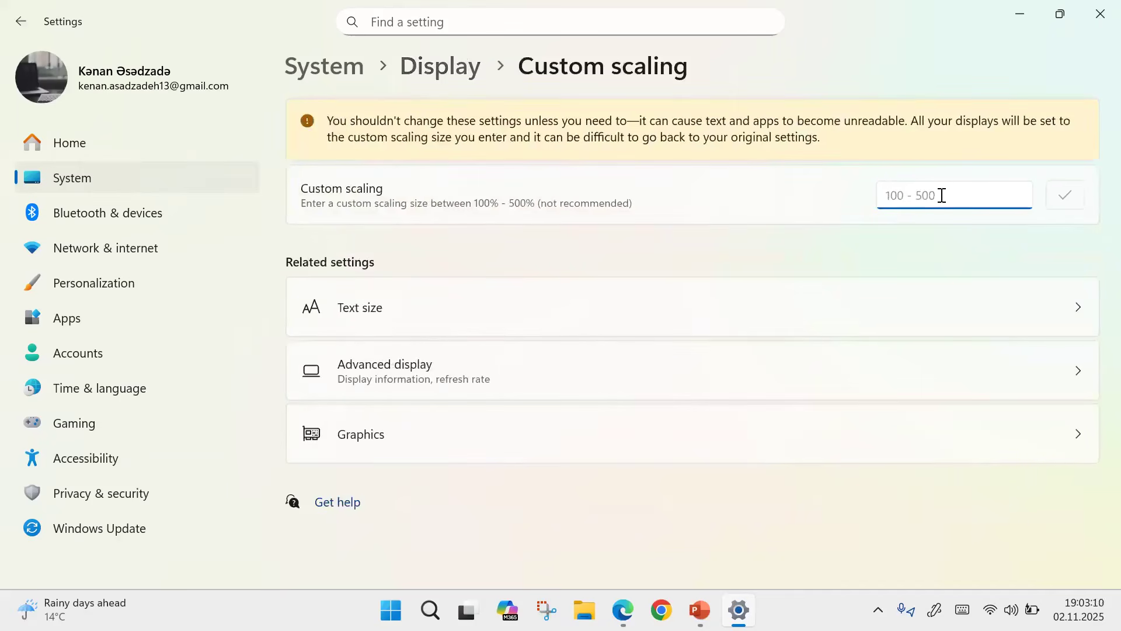
{"action": "left_click", "coordinate": [591, 307]}
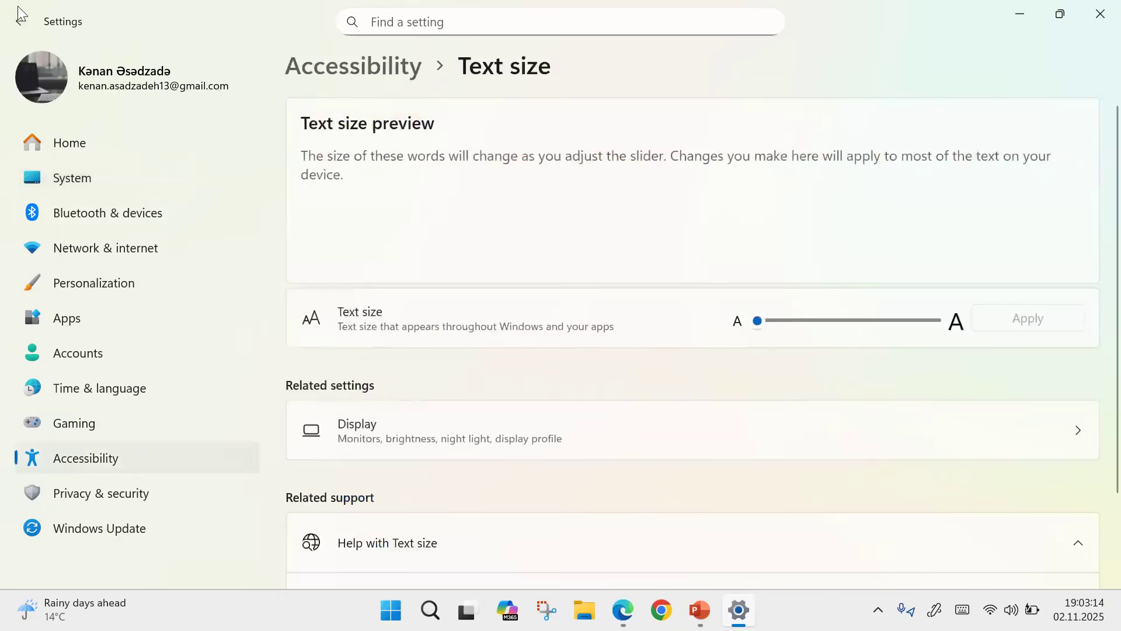
{"action": "left_click", "coordinate": [21, 21]}
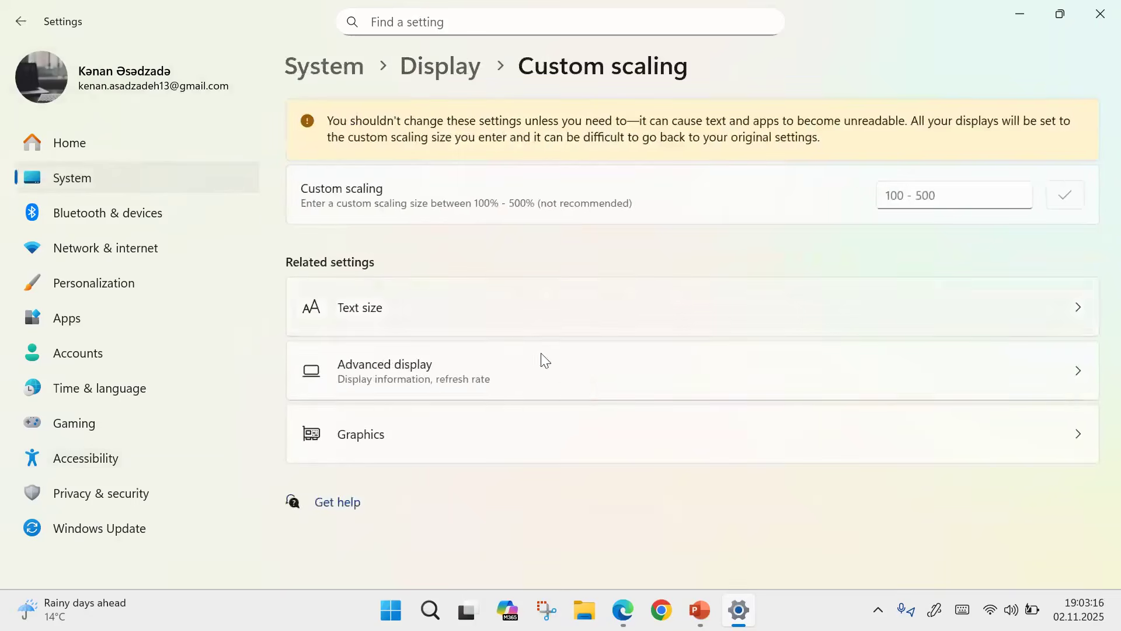
- Inspect the advanced display information and the available refresh rates, and return to the display settings
{"action": "left_click", "coordinate": [574, 381]}
{"action": "scroll", "coordinate": [540, 409], "scroll_direction": "down", "scroll_amount": 2}
{"action": "scroll", "coordinate": [546, 421], "scroll_direction": "up", "scroll_amount": 2}
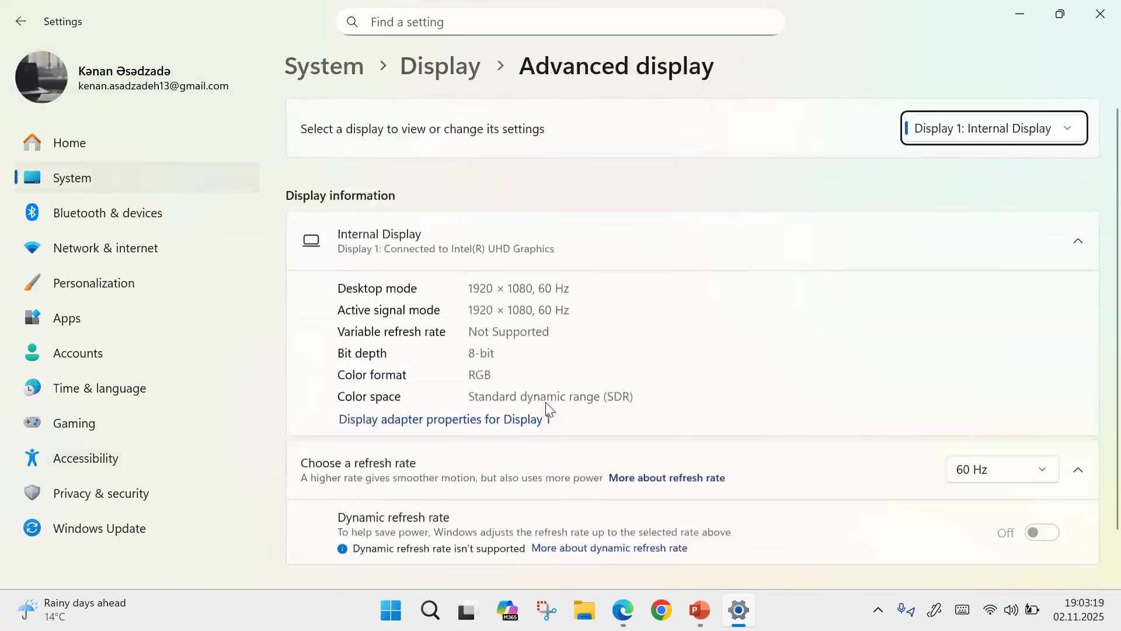
{"action": "left_click", "coordinate": [979, 474]}
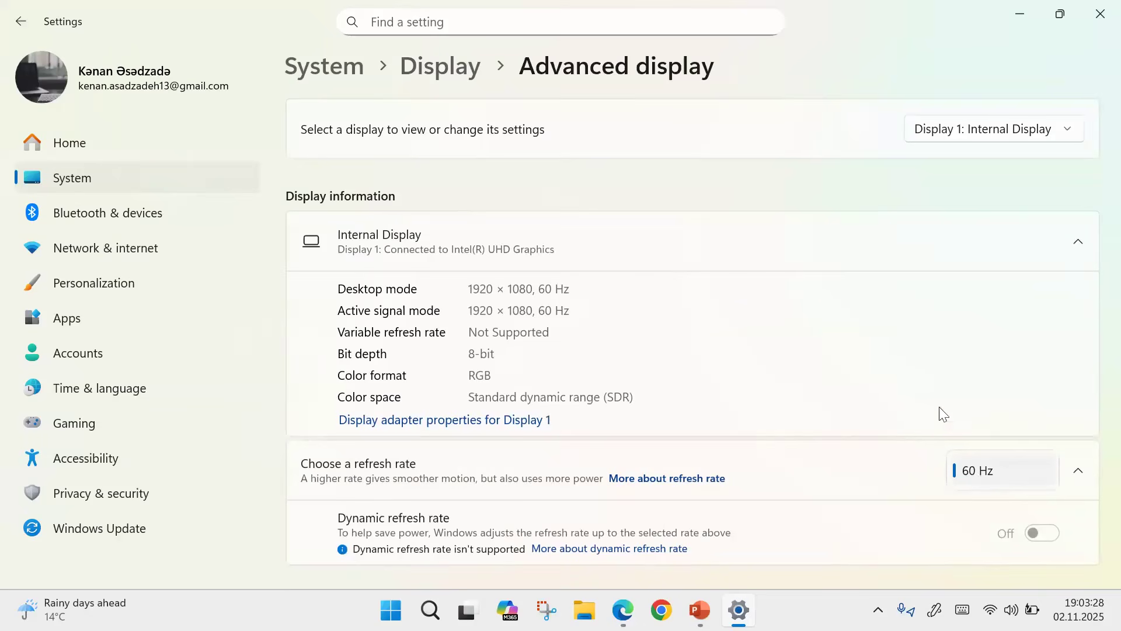
{"action": "left_click", "coordinate": [851, 340]}
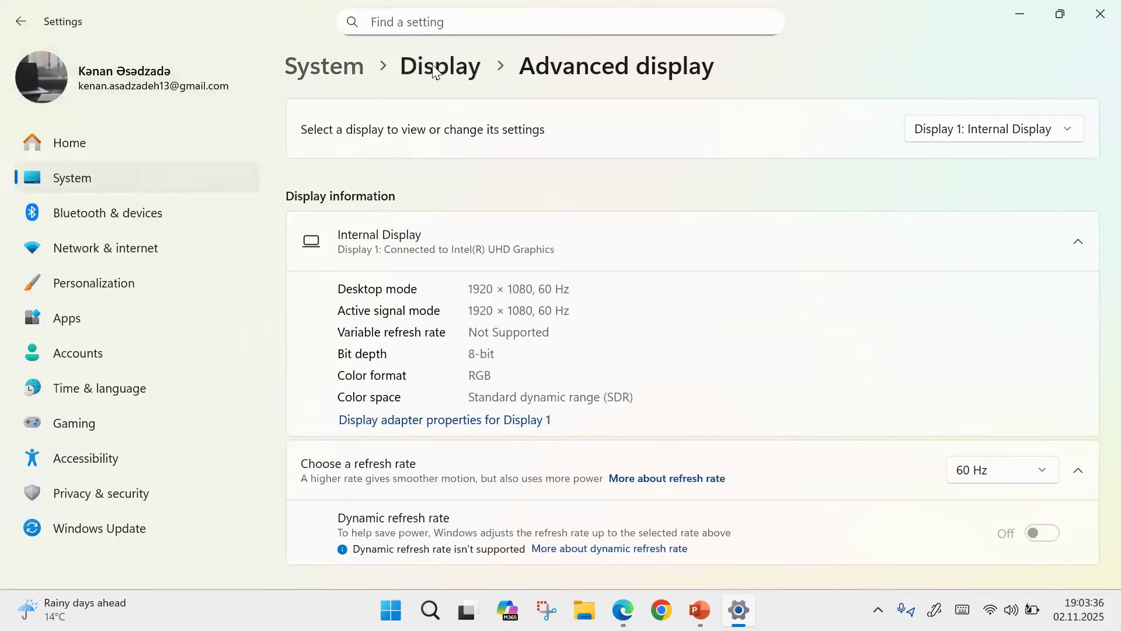
{"action": "left_click", "coordinate": [446, 79]}
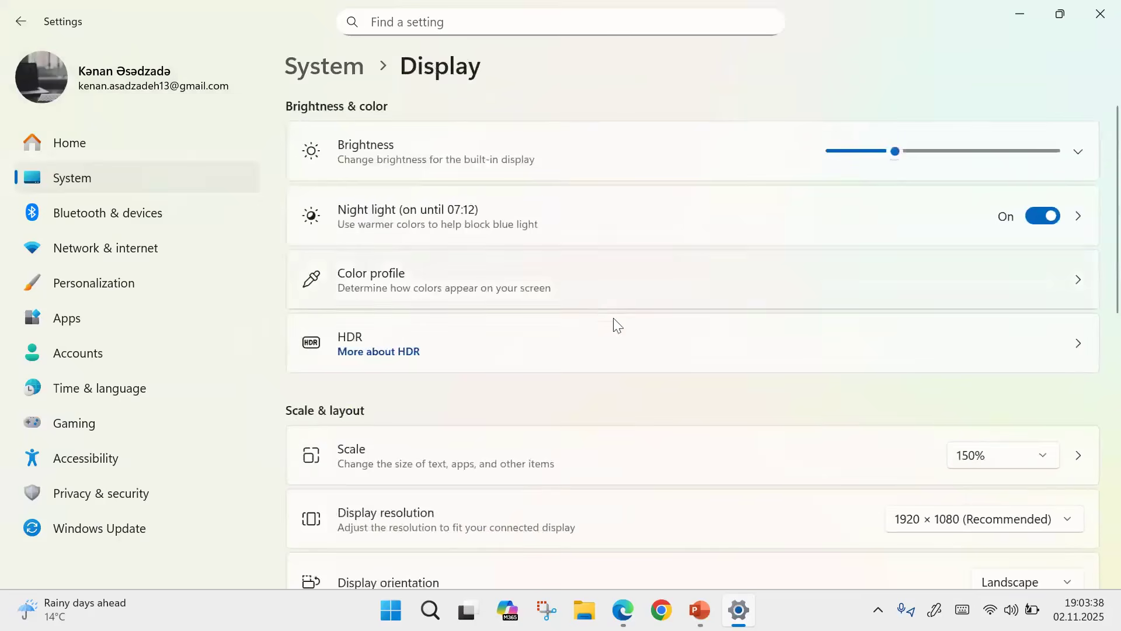
- Look through the full list of available display resolutions without choosing a different one
{"action": "scroll", "coordinate": [618, 325], "scroll_direction": "down", "scroll_amount": 4}
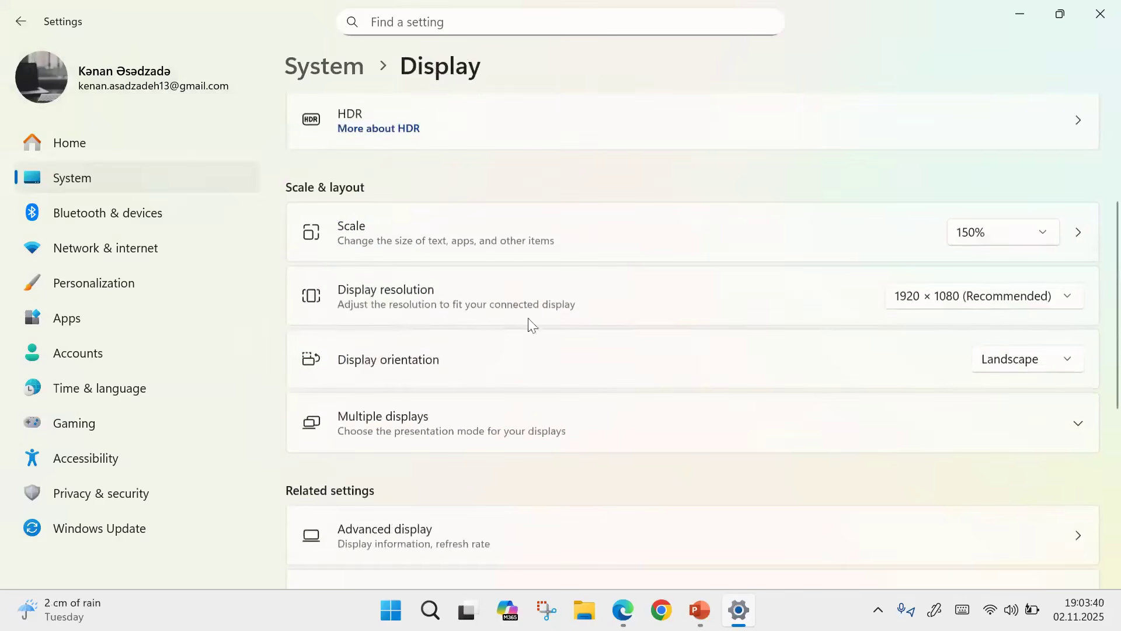
{"action": "left_click", "coordinate": [1022, 305]}
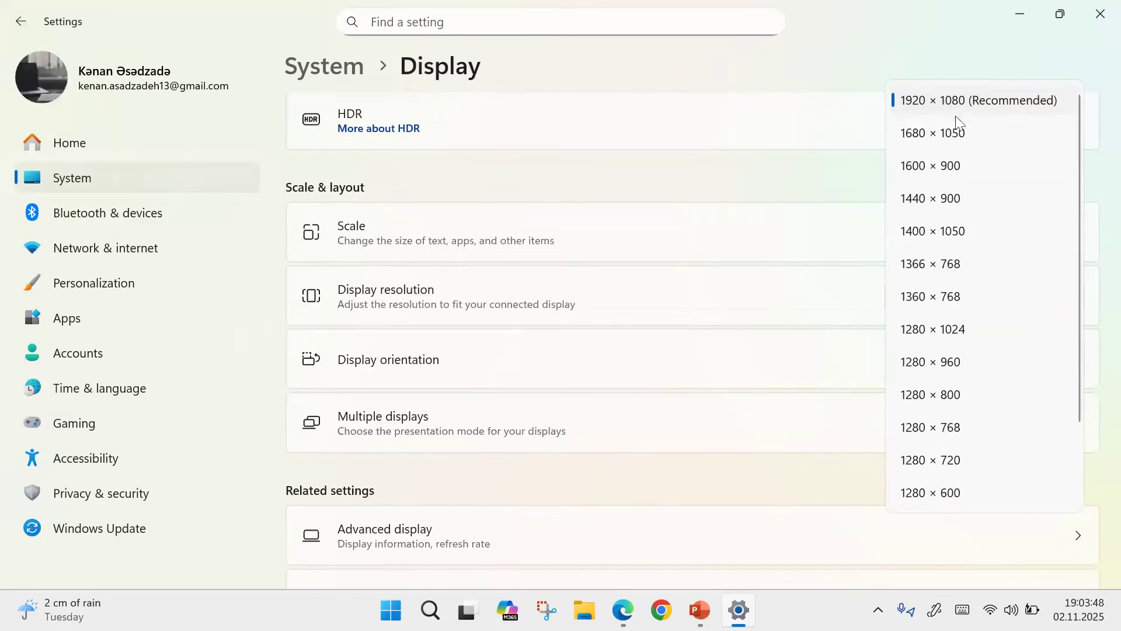
{"action": "scroll", "coordinate": [952, 461], "scroll_direction": "down", "scroll_amount": 5}
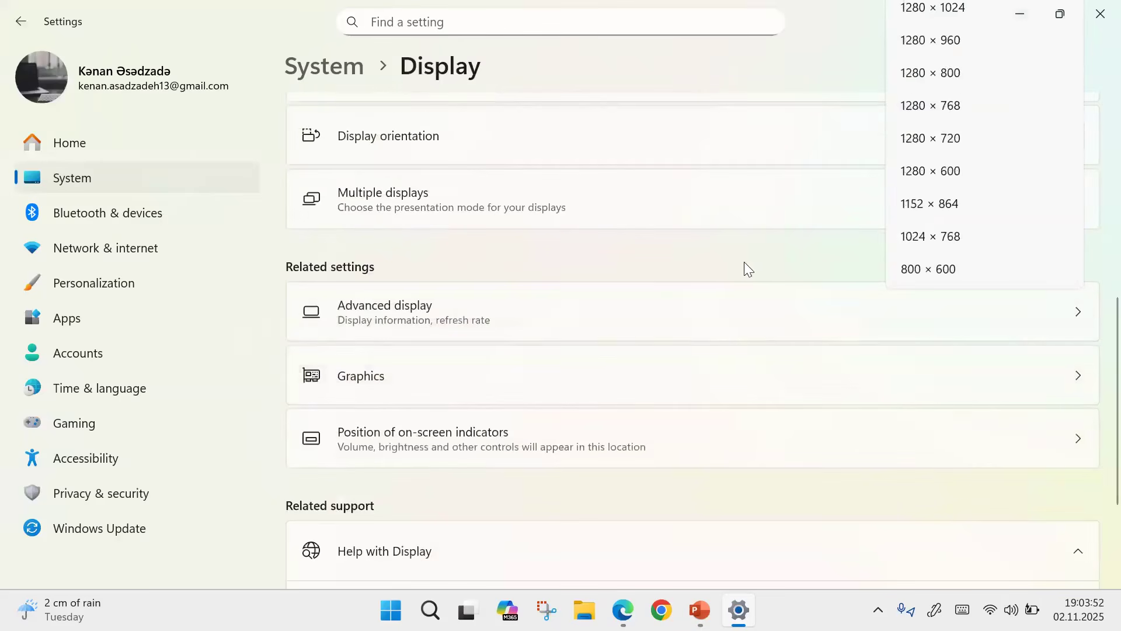
{"action": "left_click", "coordinate": [799, 261]}
{"action": "scroll", "coordinate": [799, 261], "scroll_direction": "up", "scroll_amount": 3}
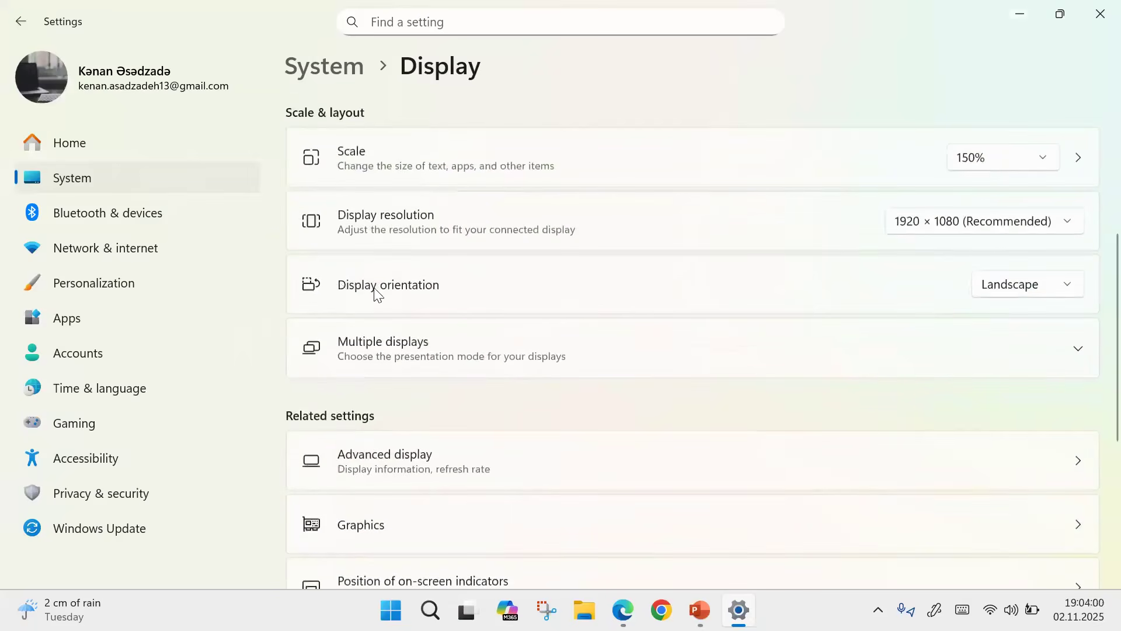
- Switch the display orientation to Landscape (flipped), and revert the change
{"action": "left_click", "coordinate": [1070, 286]}
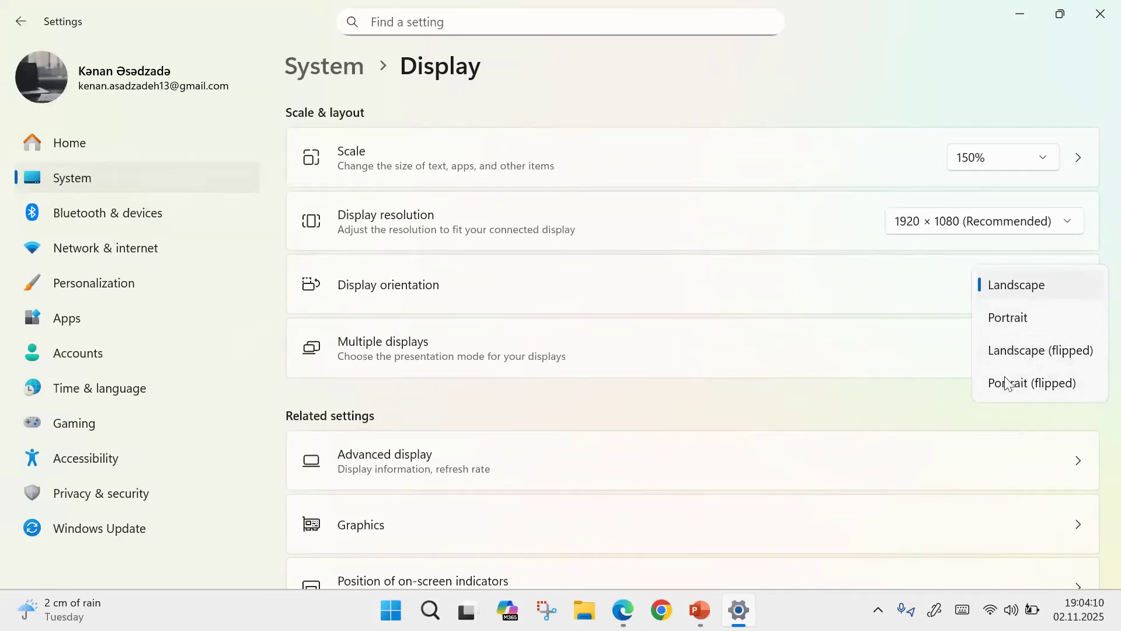
{"action": "left_click", "coordinate": [1010, 356]}
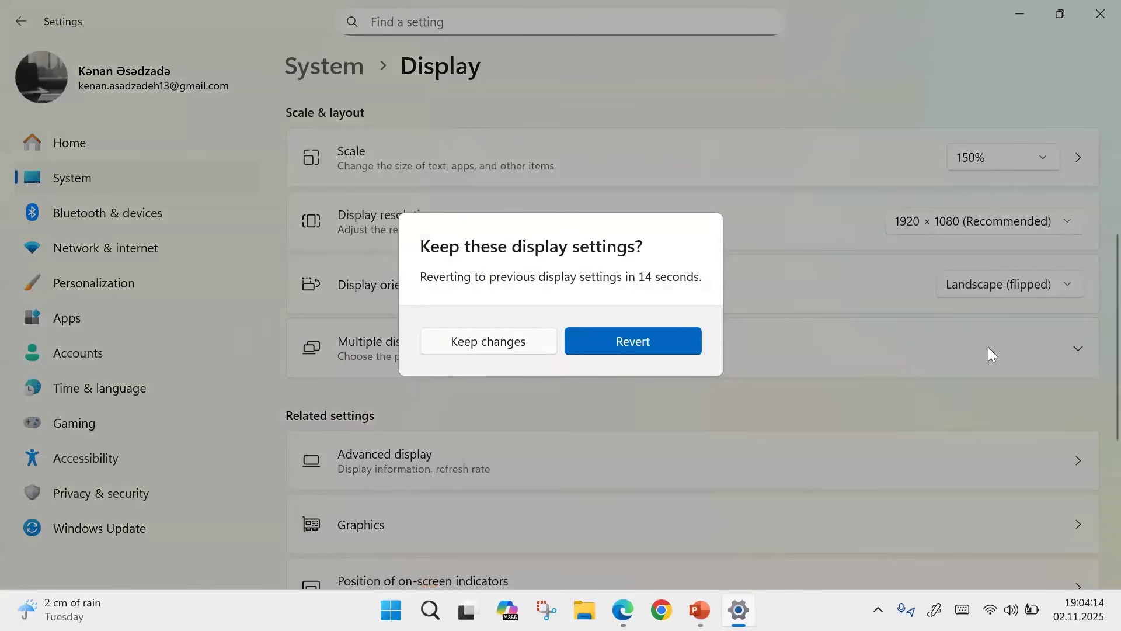
{"action": "left_click", "coordinate": [632, 341]}
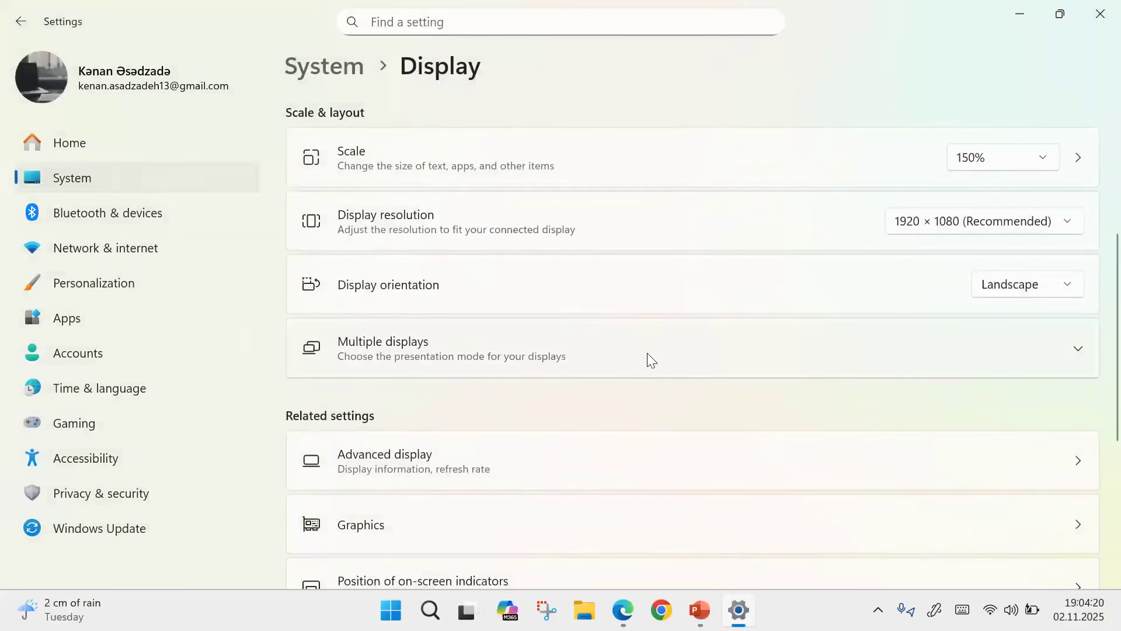
- Examine the multiple displays options and look for available wireless displays to cast to without connecting
{"action": "left_click", "coordinate": [647, 352]}
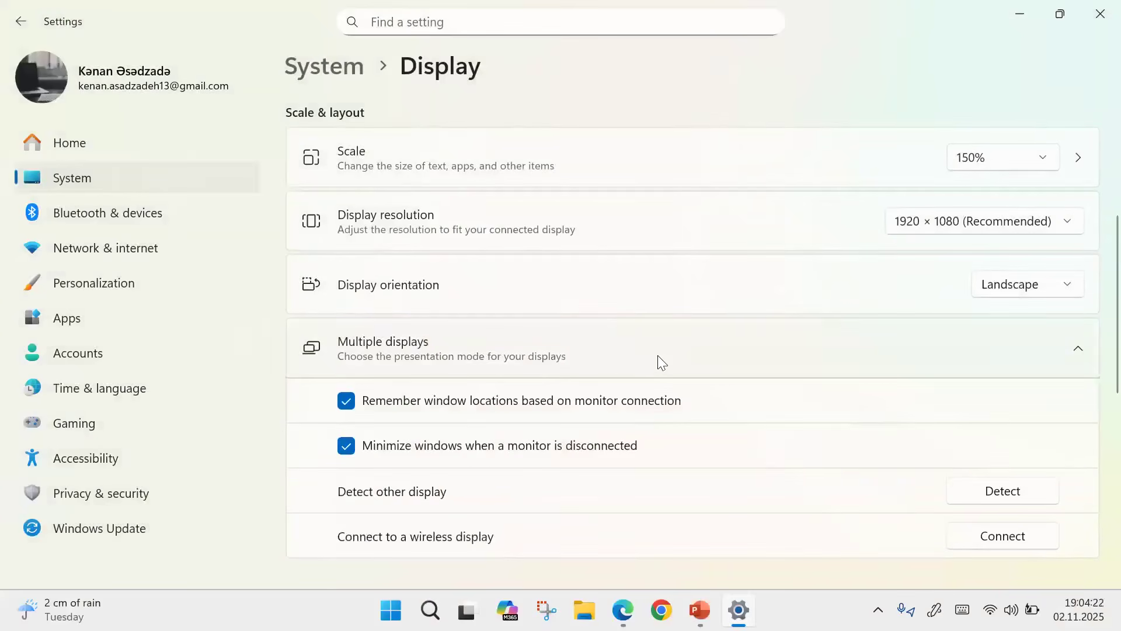
{"action": "scroll", "coordinate": [676, 357], "scroll_direction": "down", "scroll_amount": 4}
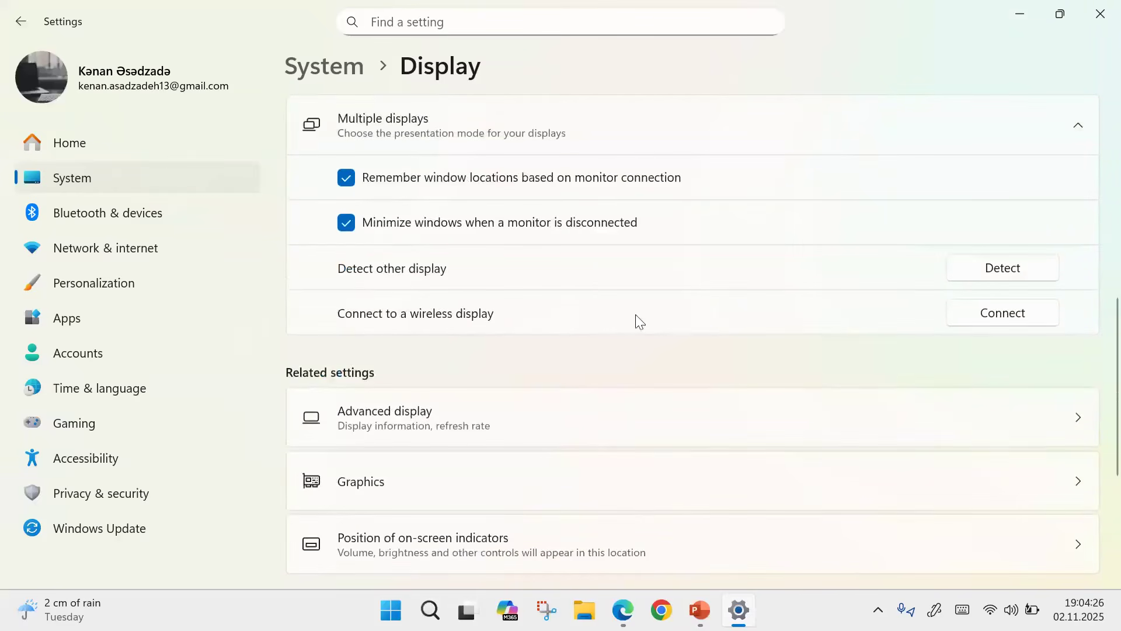
{"action": "left_click", "coordinate": [999, 318]}
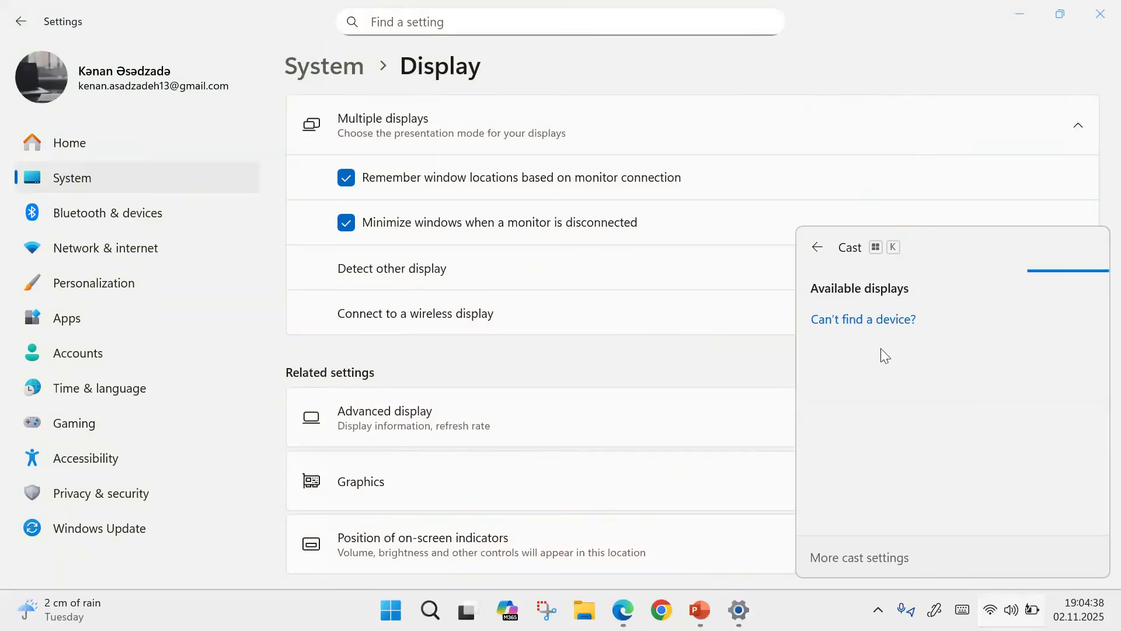
{"action": "left_click", "coordinate": [892, 132]}
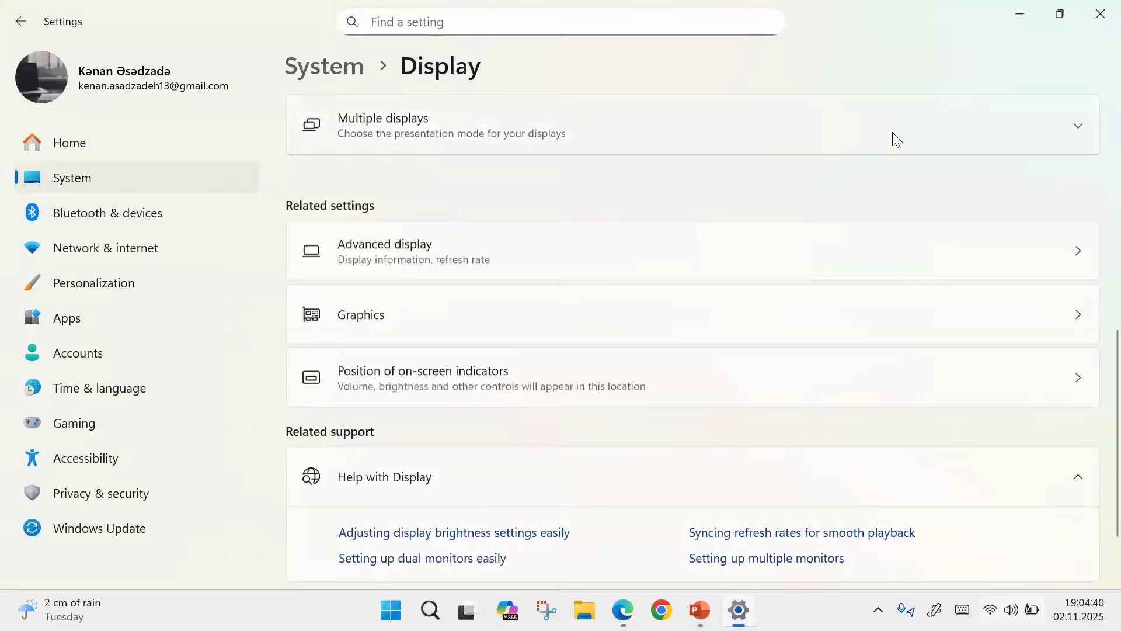
- Check slide 30 in PowerPoint, look over the display page in Windows Settings once more, and close Settings
{"action": "left_click", "coordinate": [700, 609]}
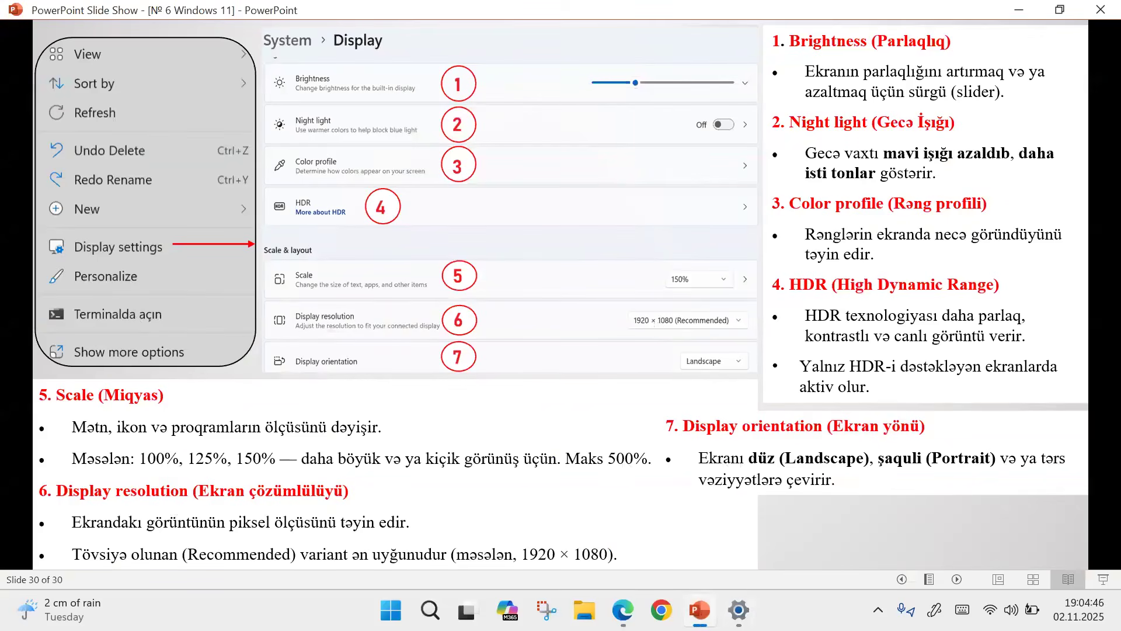
{"action": "key", "text": "alt+Tab"}
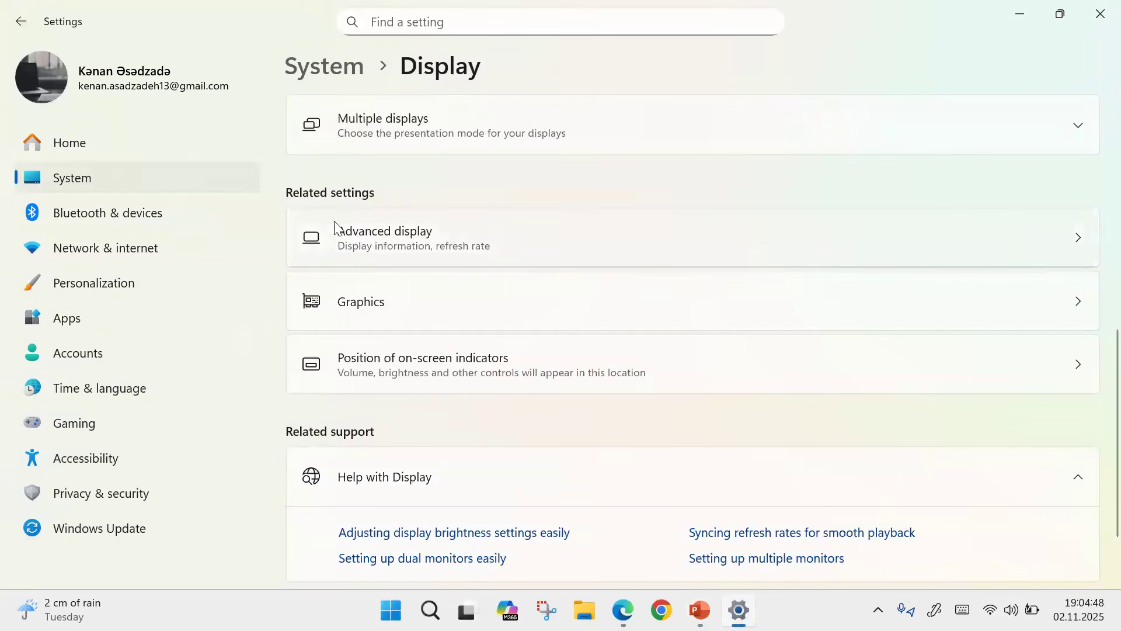
{"action": "scroll", "coordinate": [443, 373], "scroll_direction": "down", "scroll_amount": 2}
{"action": "scroll", "coordinate": [455, 400], "scroll_direction": "up", "scroll_amount": 5}
{"action": "scroll", "coordinate": [574, 364], "scroll_direction": "up", "scroll_amount": 1}
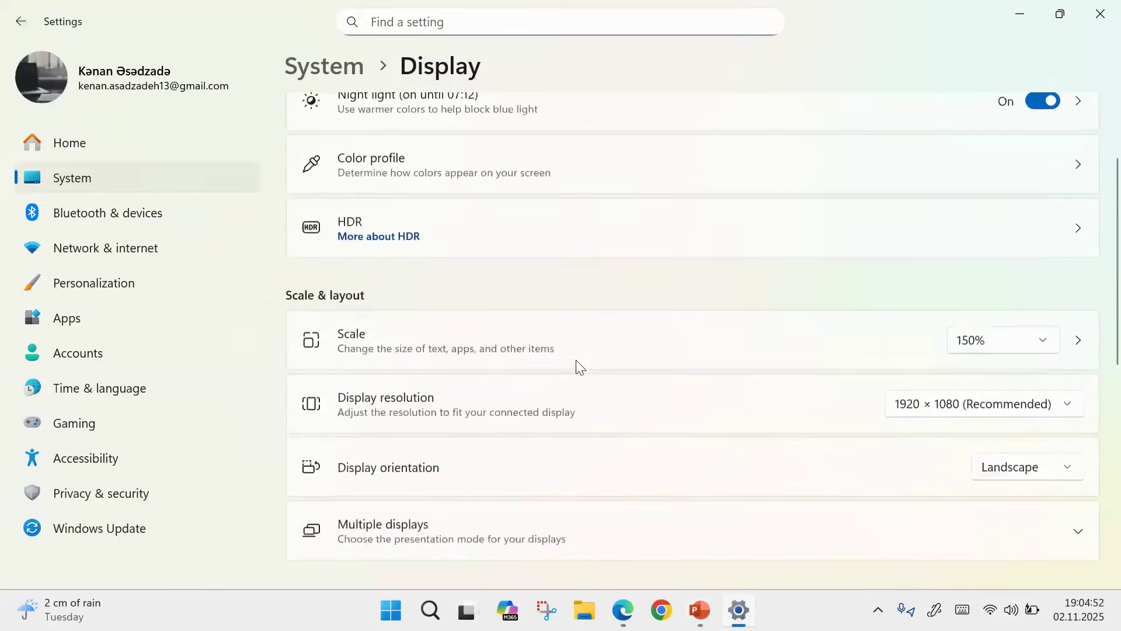
{"action": "scroll", "coordinate": [584, 350], "scroll_direction": "up", "scroll_amount": 1}
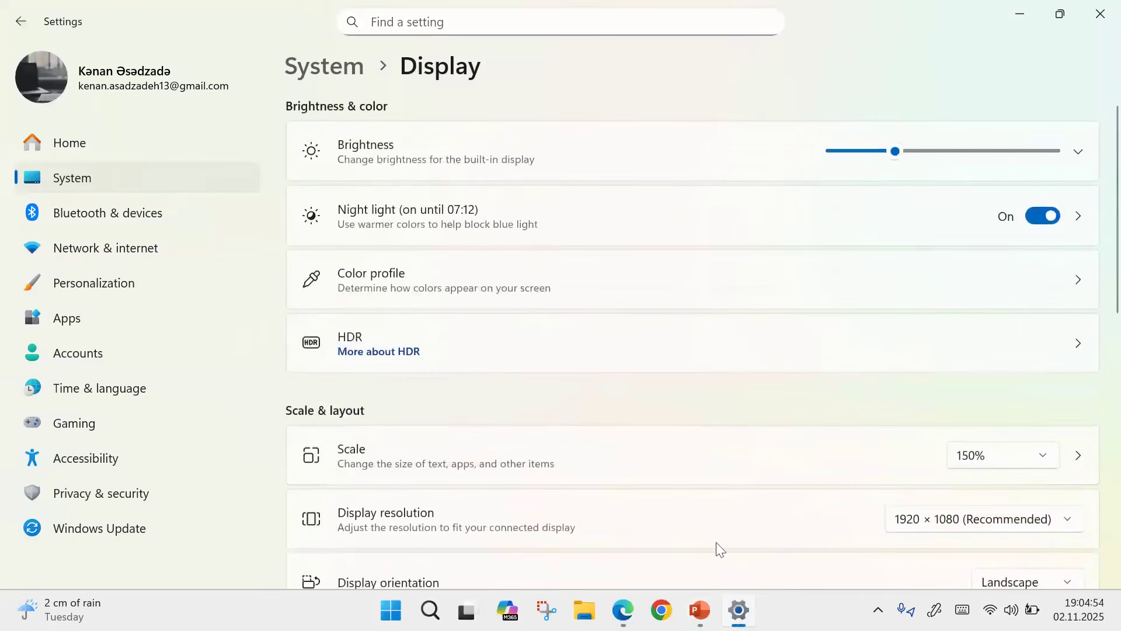
{"action": "left_click", "coordinate": [1100, 13]}
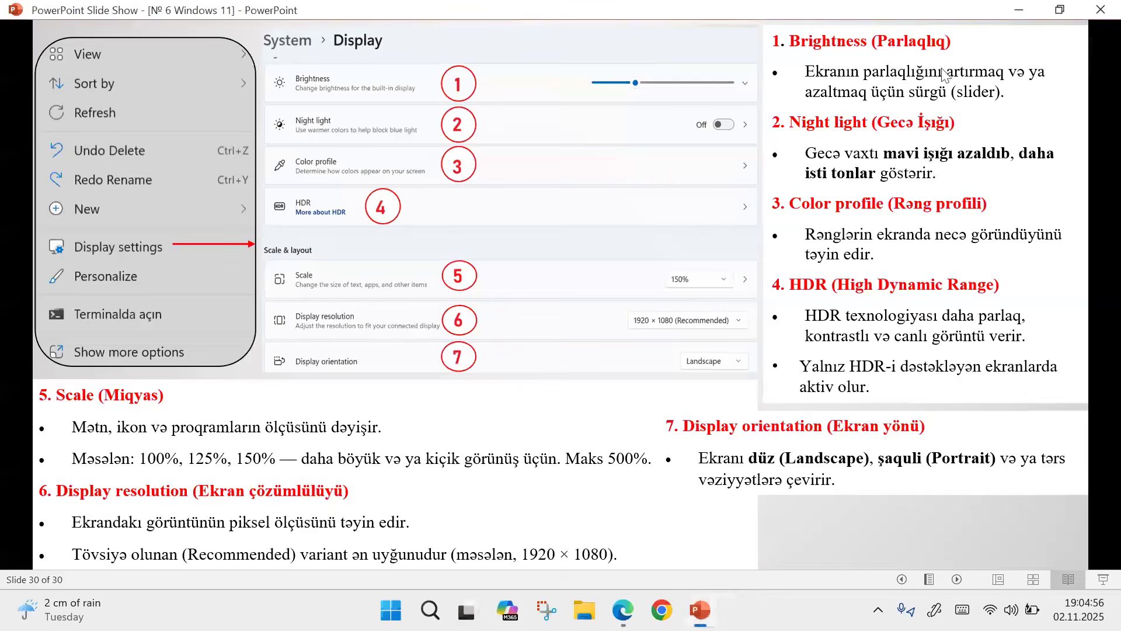
- Minimize the PowerPoint slide show and view the desktop context menu without choosing a command
{"action": "left_click", "coordinate": [880, 196]}
{"action": "left_click", "coordinate": [1019, 10]}
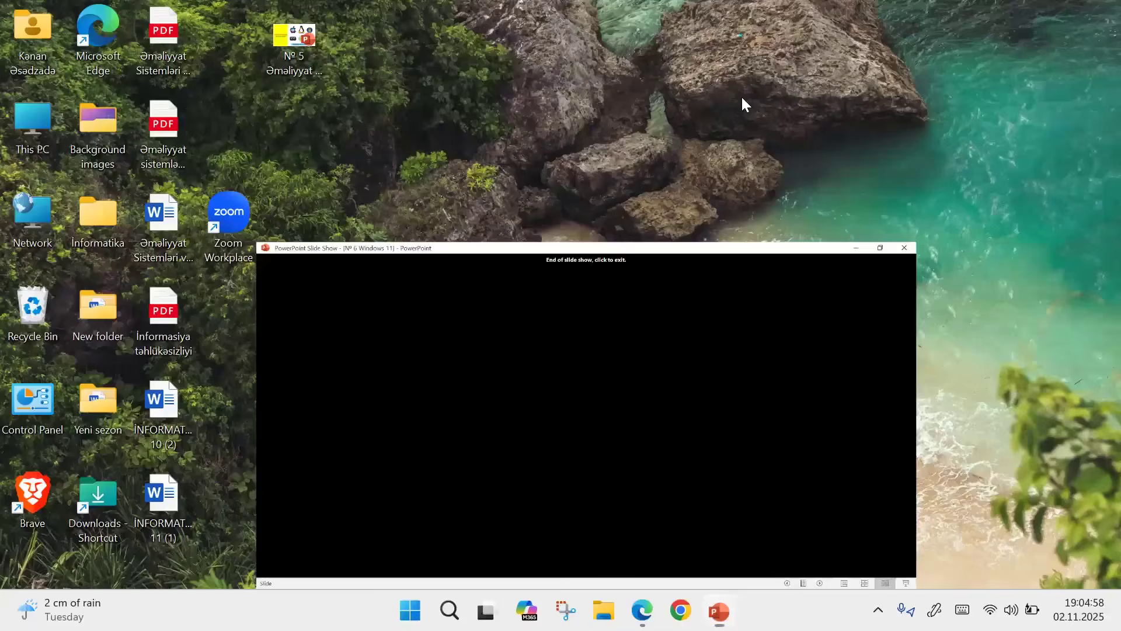
{"action": "right_click", "coordinate": [611, 99]}
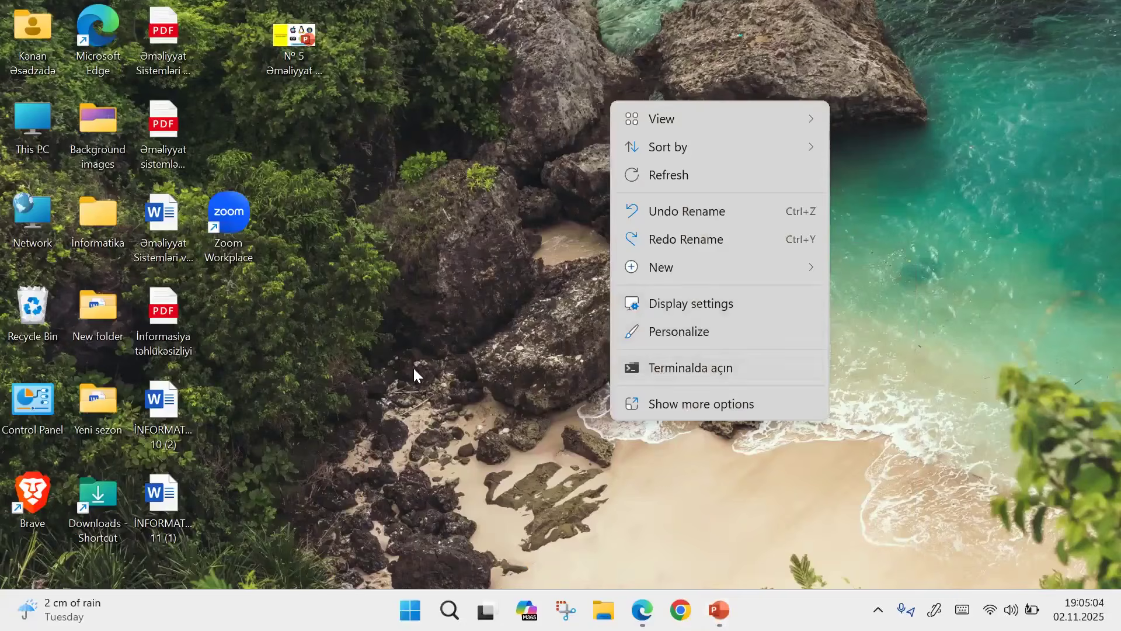
{"action": "left_click", "coordinate": [447, 379]}
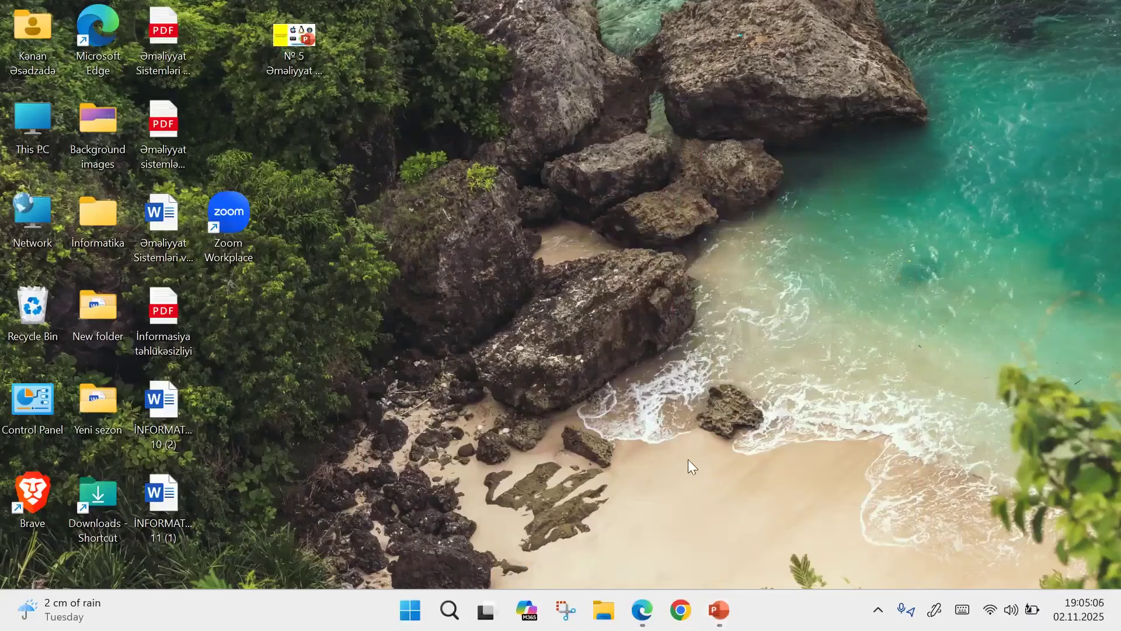